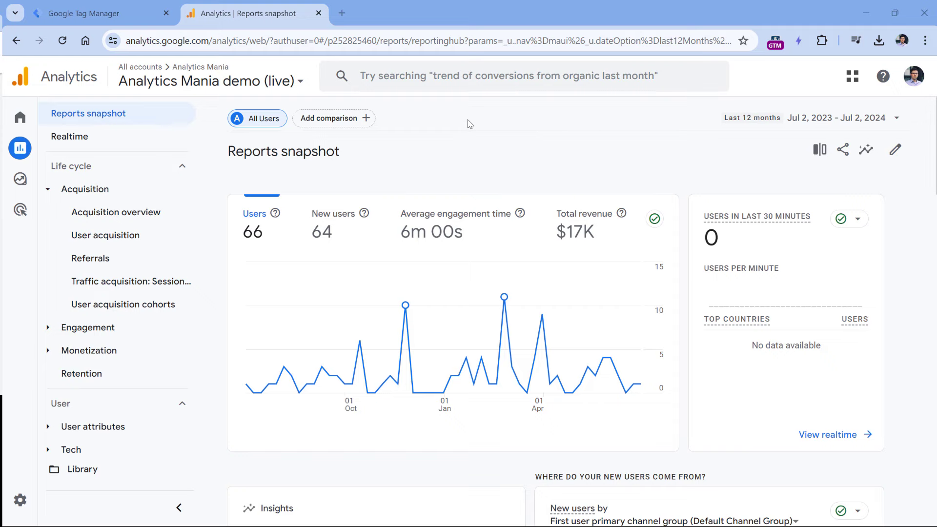
Create and apply a comparison where Country does not exactly match Lithuania, and remove All Users from the Reports snapshot.
left_click(332, 121)
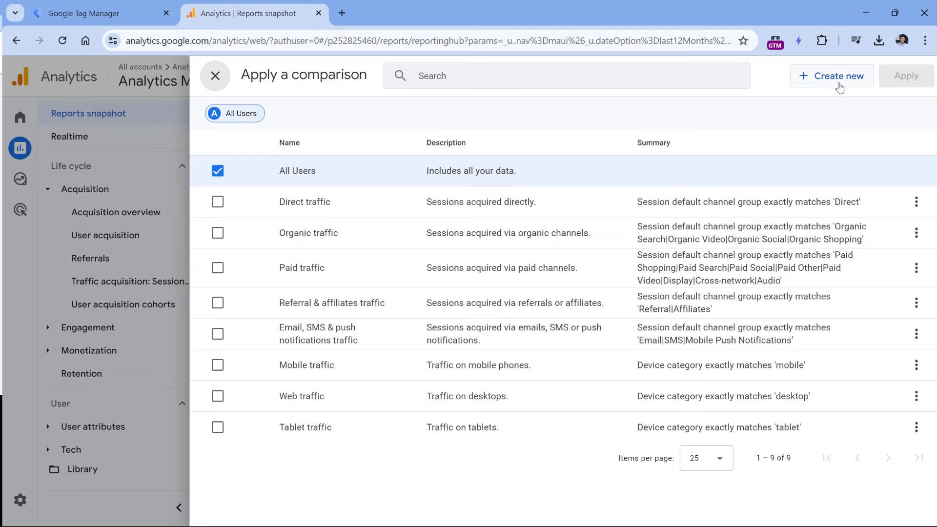
left_click(833, 82)
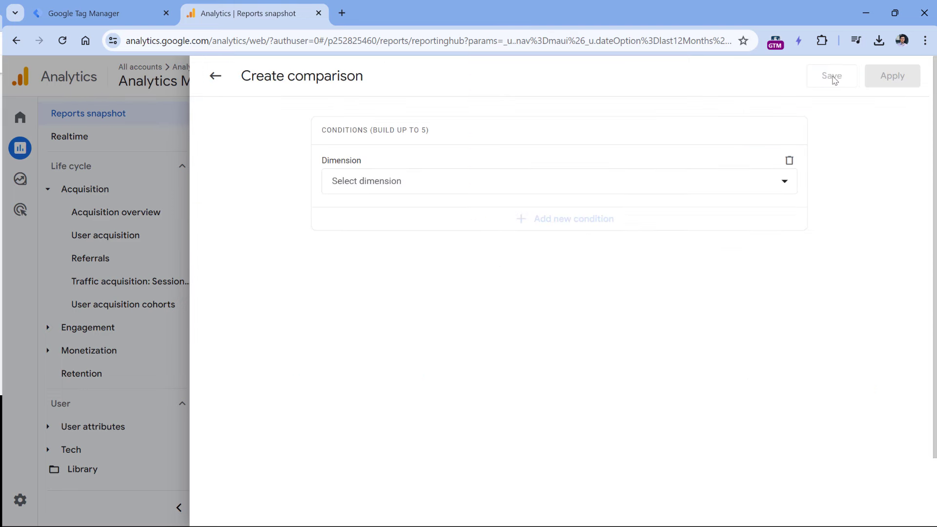
left_click(425, 178)
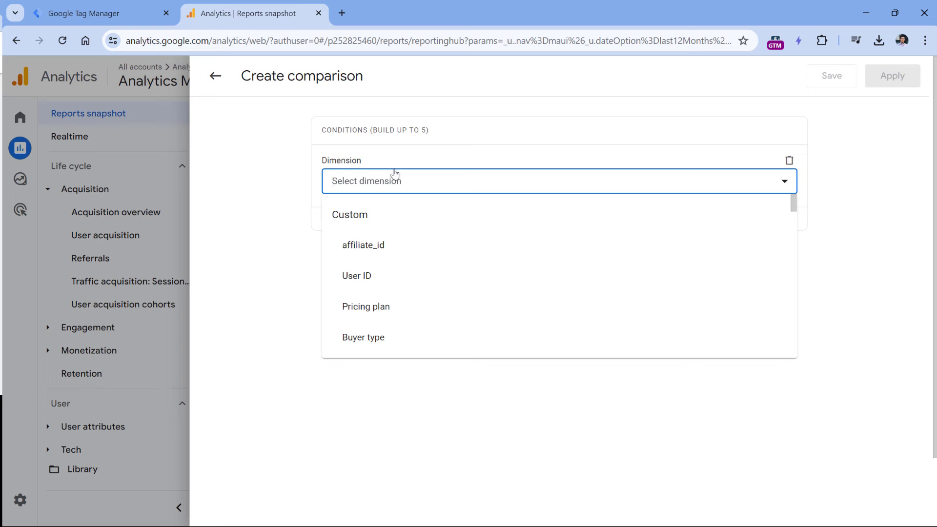
type("country")
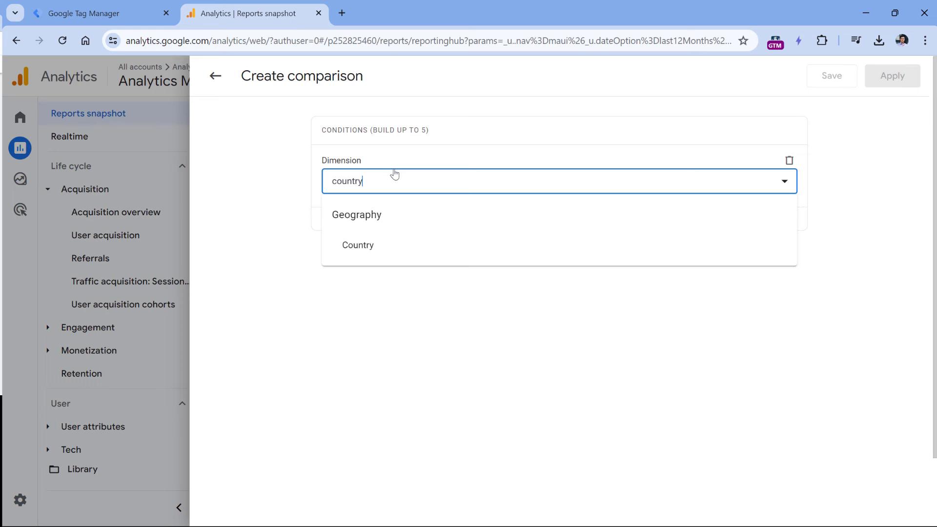
left_click(389, 245)
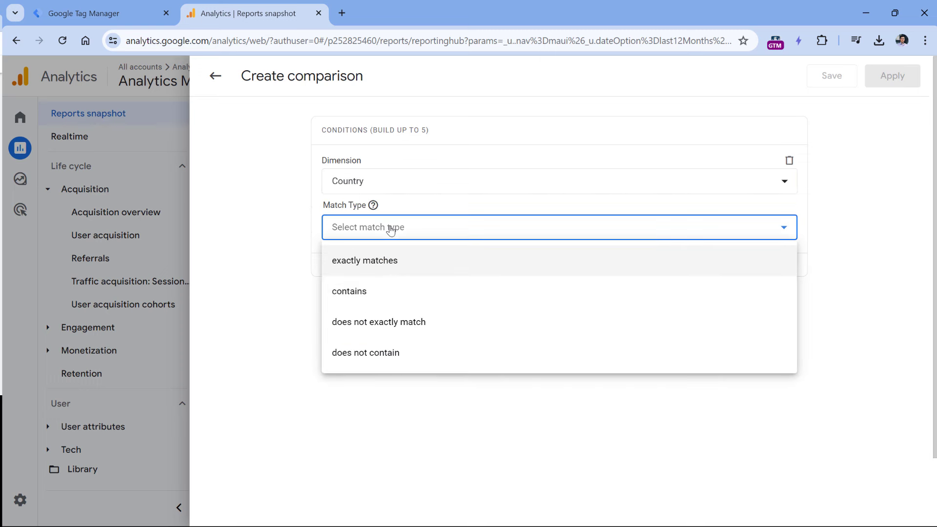
left_click(396, 327)
left_click(427, 275)
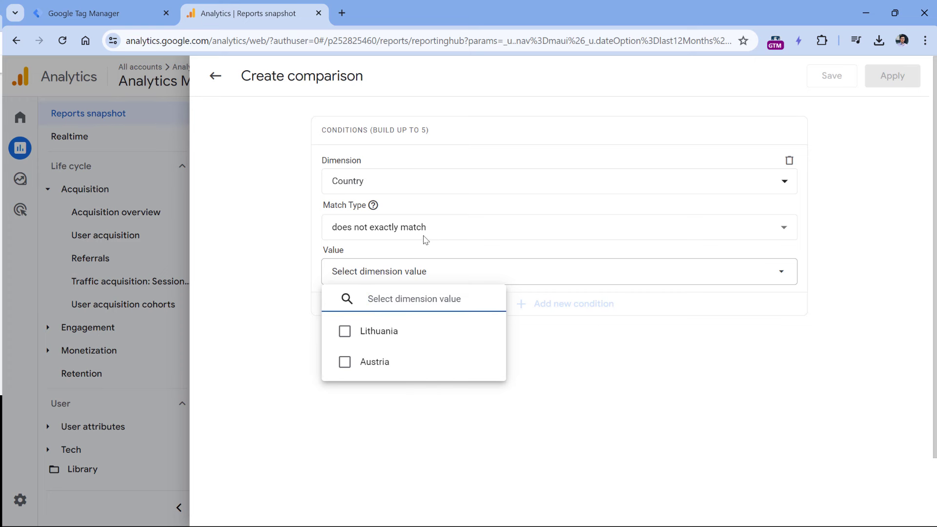
left_click(345, 333)
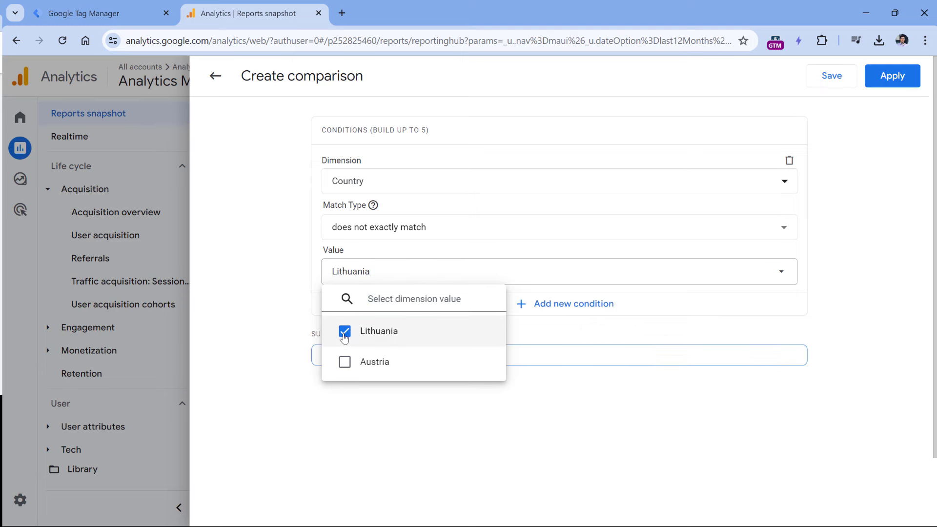
left_click(892, 77)
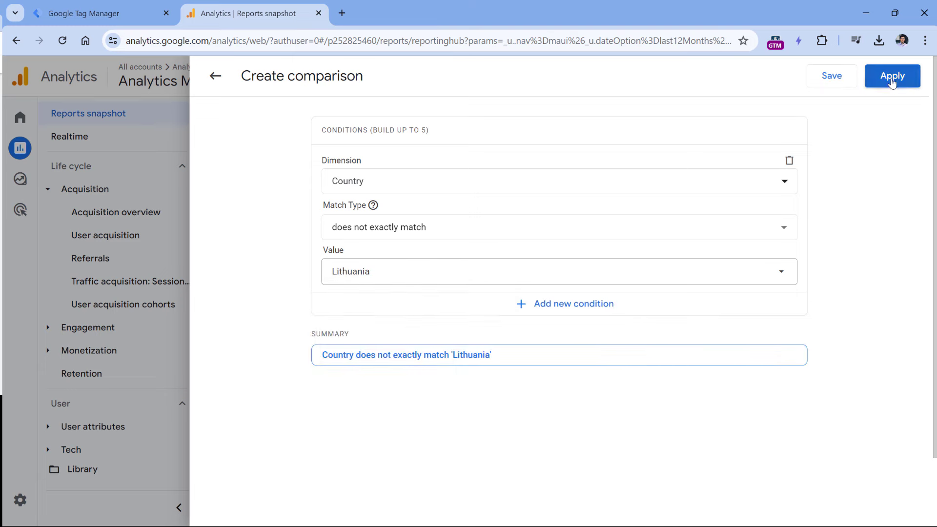
left_click(893, 78)
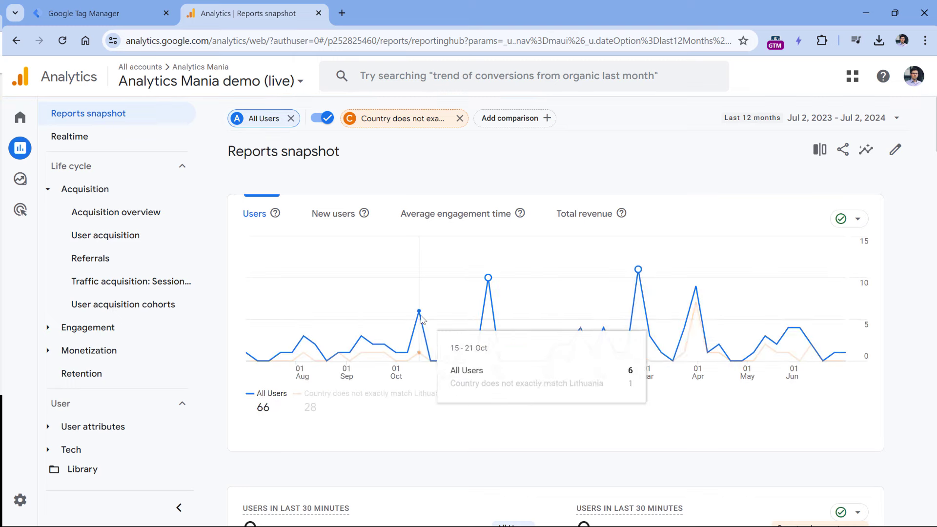
mouse_move(497, 283)
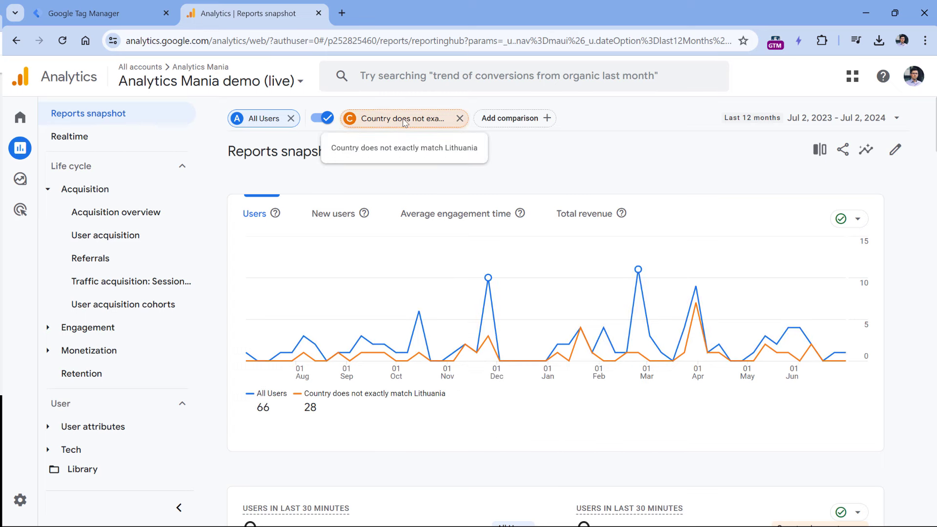
left_click(291, 119)
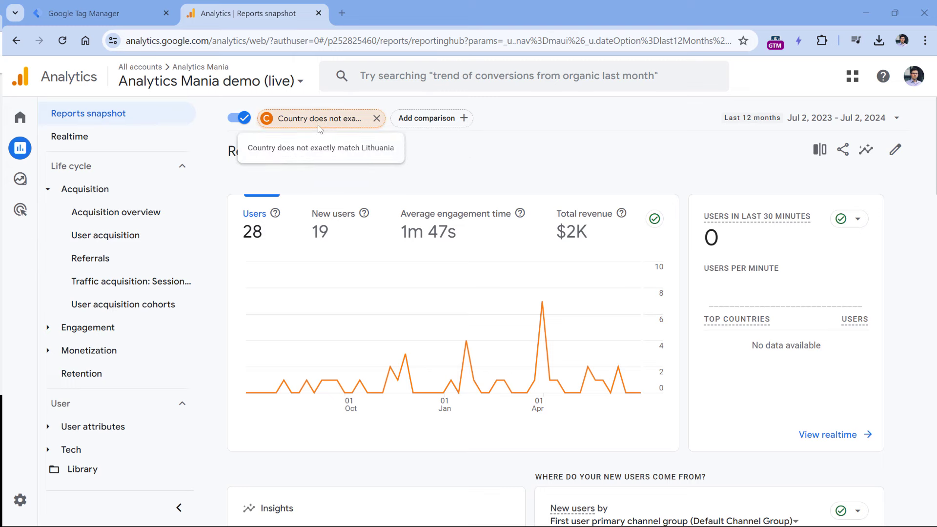
In the User acquisition report, enable the comparison that excludes Lithuania and remove All Users.
left_click(100, 235)
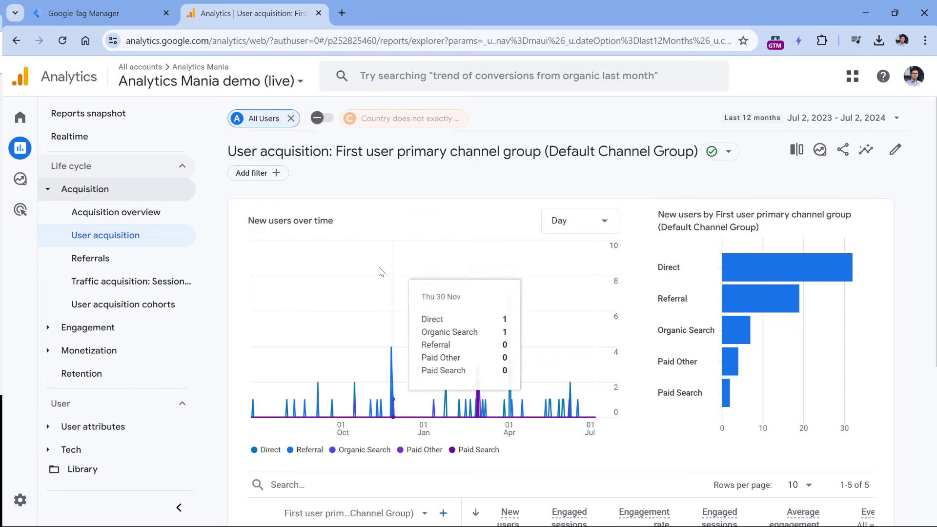
left_click(322, 119)
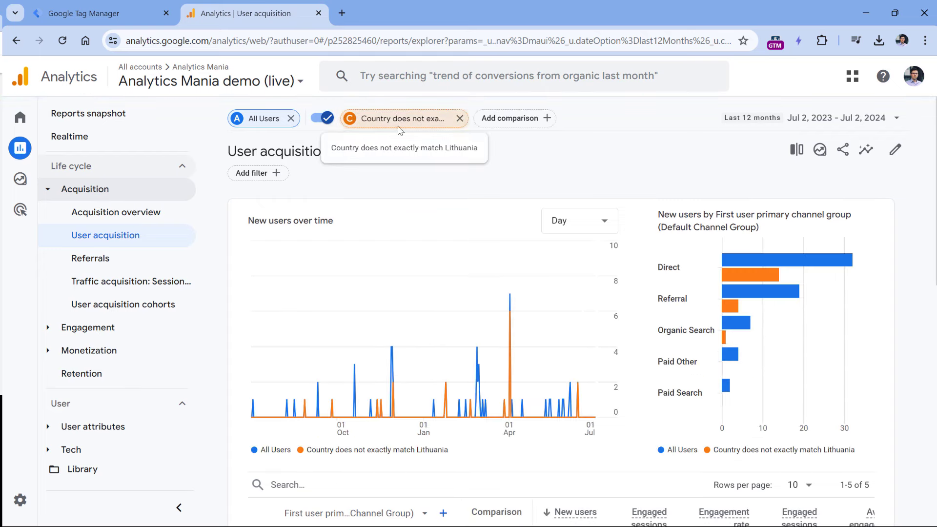
left_click(290, 119)
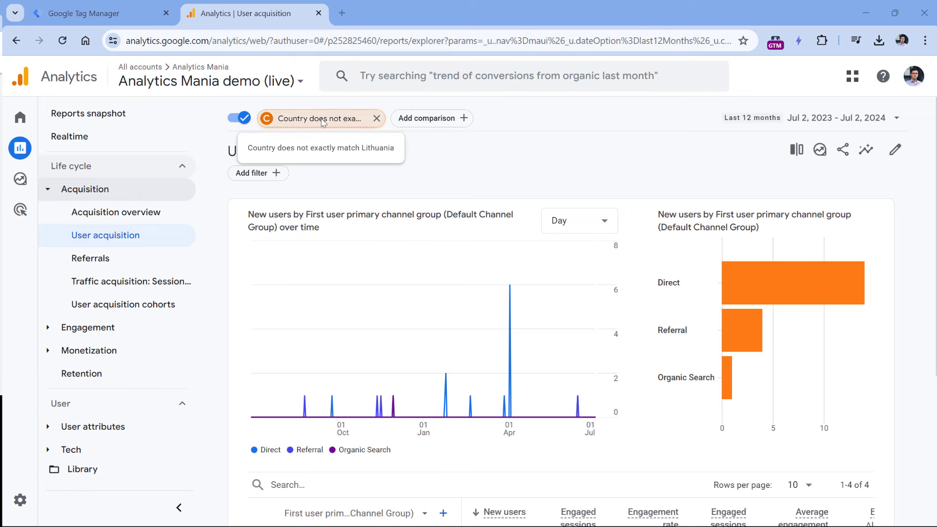
Review the condition settings of the applied Country comparison and return to the report.
mouse_move(25, 152)
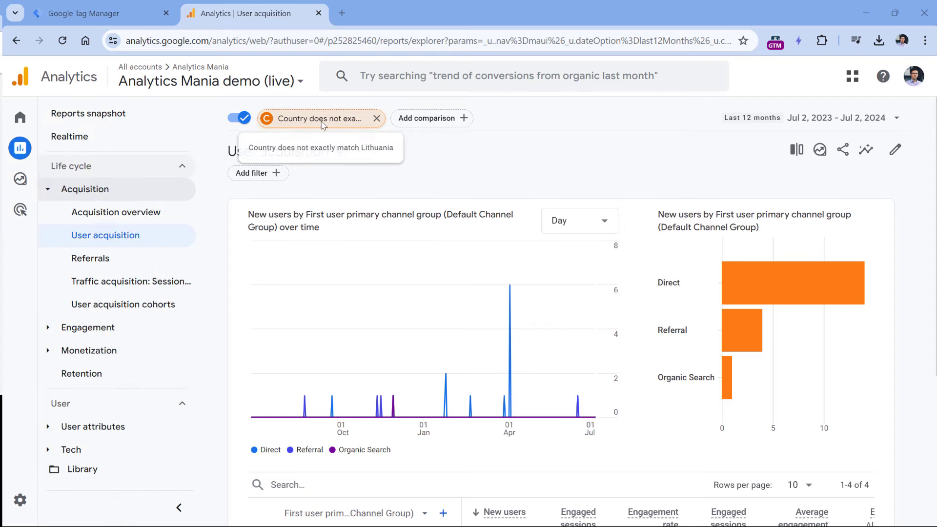
mouse_move(31, 187)
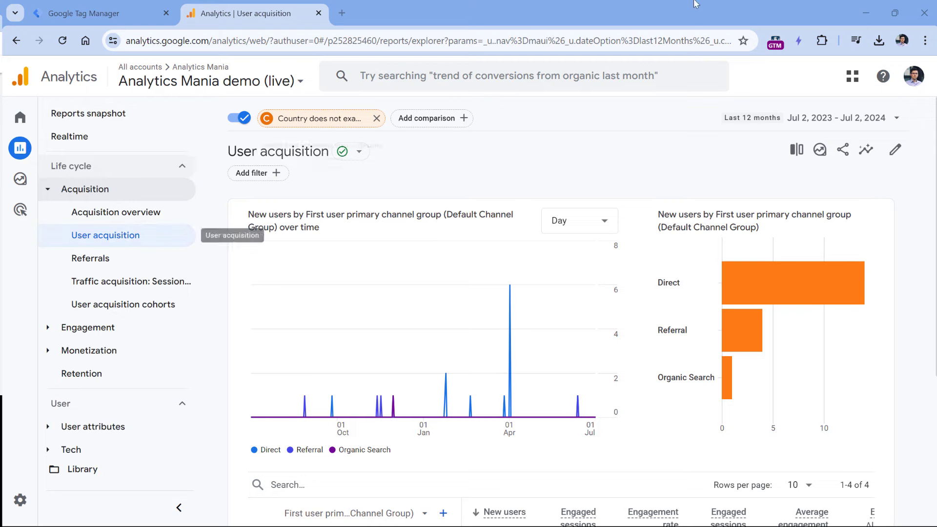
left_click(324, 125)
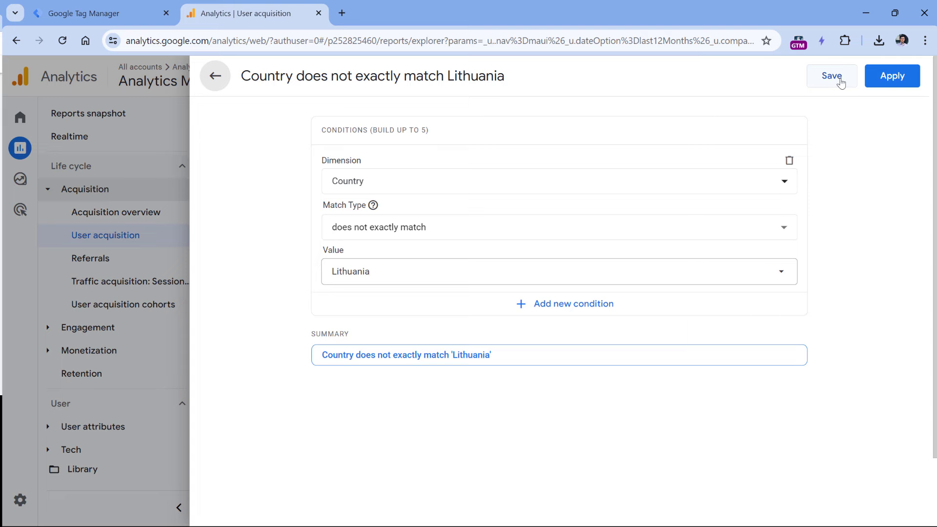
left_click(215, 76)
left_click(215, 76)
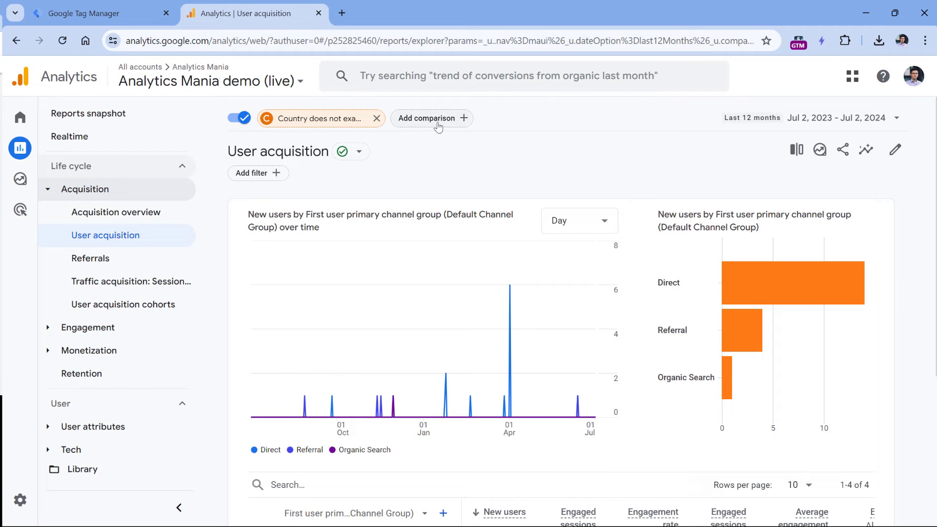
Save the Country comparison under the name Traffic without LT and apply it to the report.
left_click(797, 151)
left_click(271, 114)
type("Traffic without LT")
left_click(907, 76)
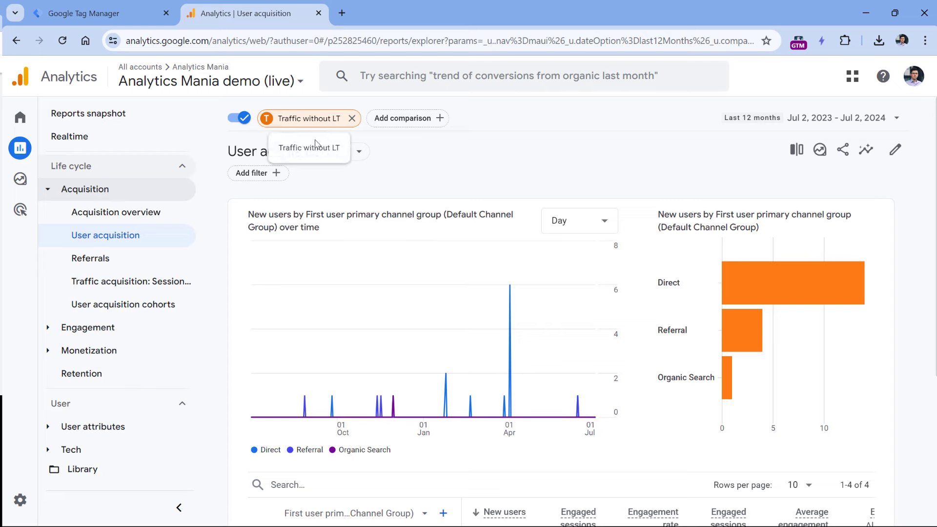
Clear the current comparison and apply the saved Traffic without LT comparison in place of All Users.
left_click(352, 119)
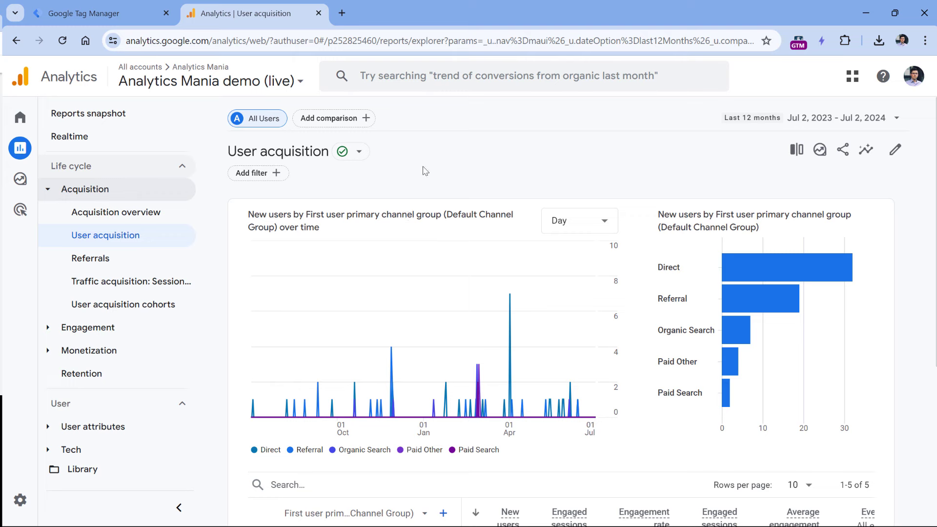
left_click(796, 151)
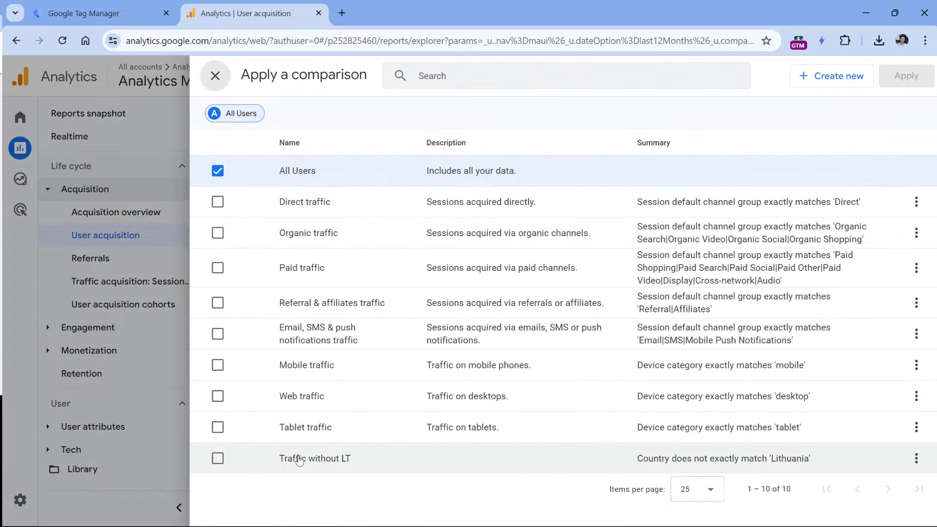
left_click(218, 458)
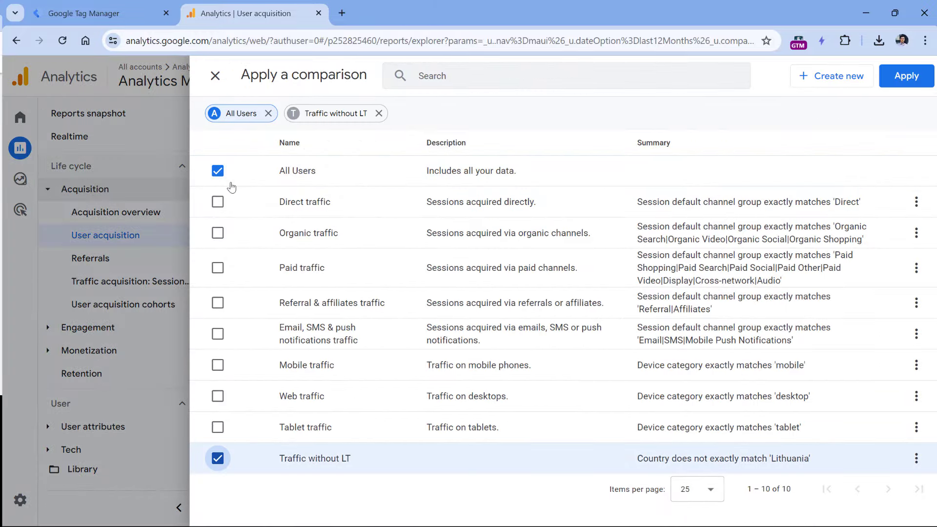
left_click(218, 171)
left_click(906, 76)
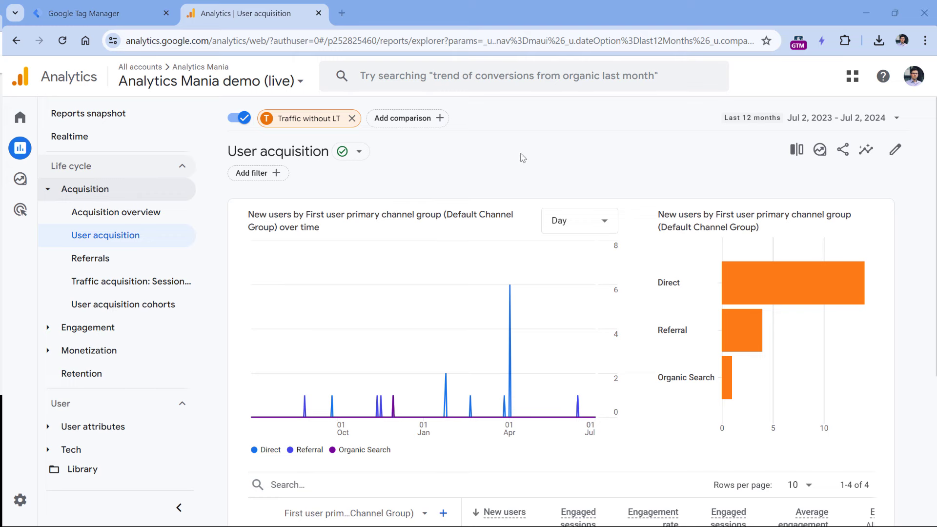
Remove the Traffic without LT comparison from the User acquisition report.
mouse_move(64, 149)
scroll(443, 184, "down", 5)
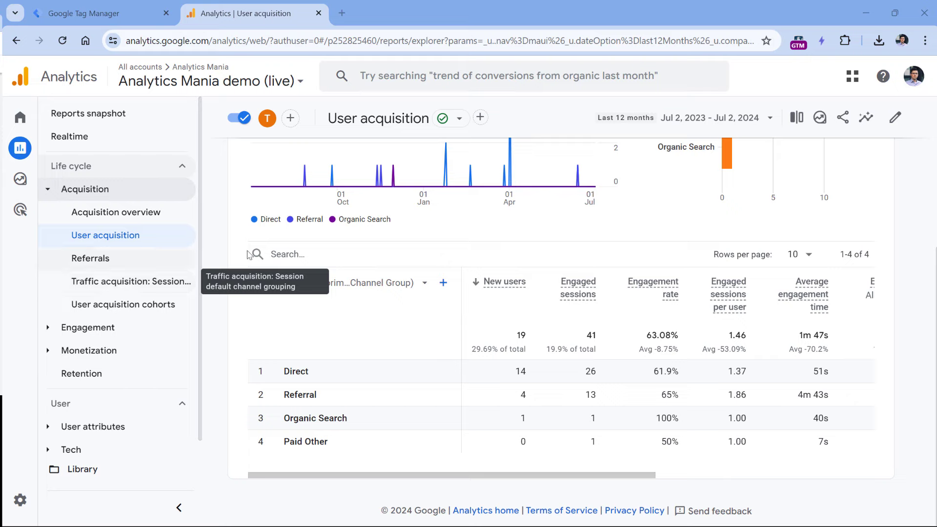
scroll(287, 226, "up", 5)
left_click(352, 118)
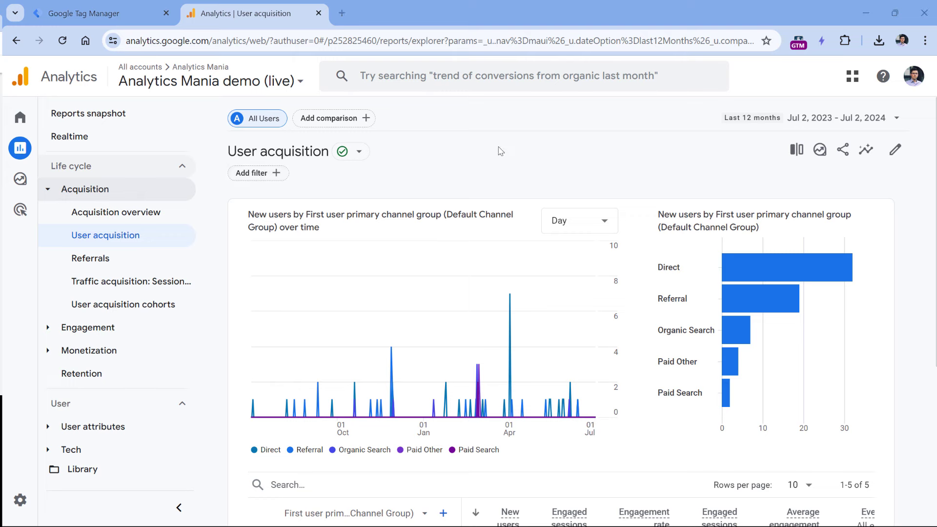
Add a filter to the User acquisition report where Country does not exactly match Lithuania and apply it.
left_click(259, 176)
left_click(834, 202)
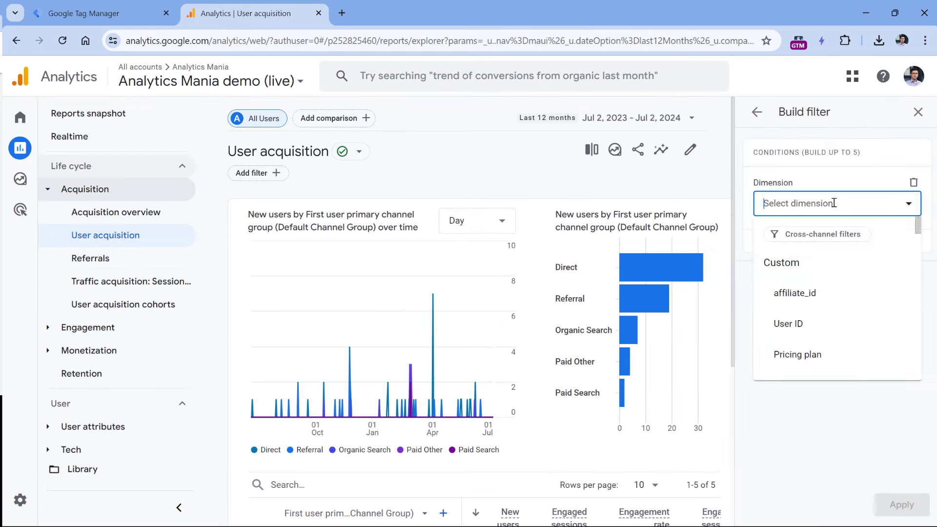
type("country")
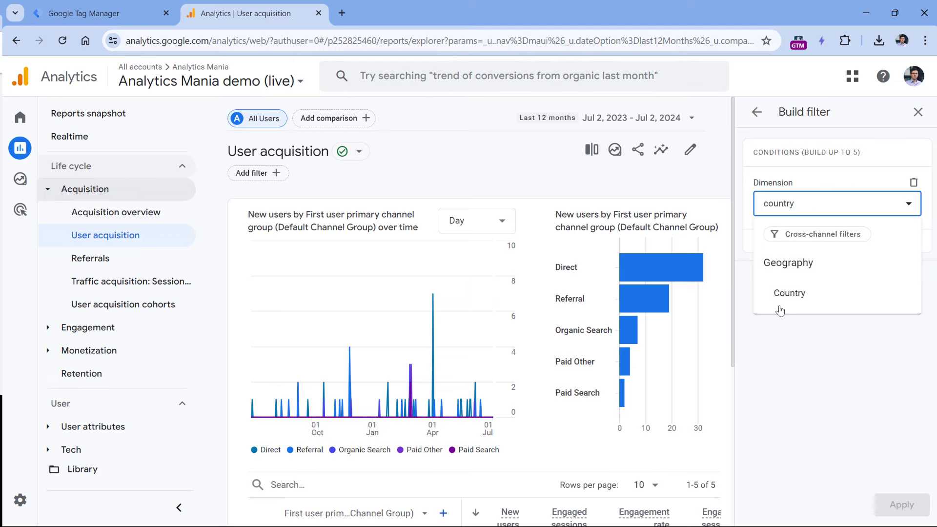
left_click(781, 306)
left_click(803, 250)
scroll(814, 307, "down", 3)
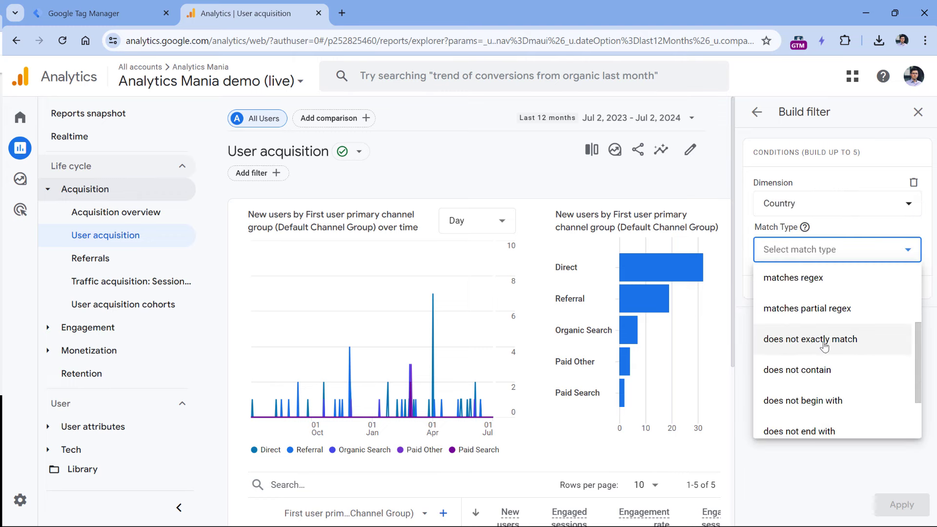
left_click(825, 346)
left_click(843, 296)
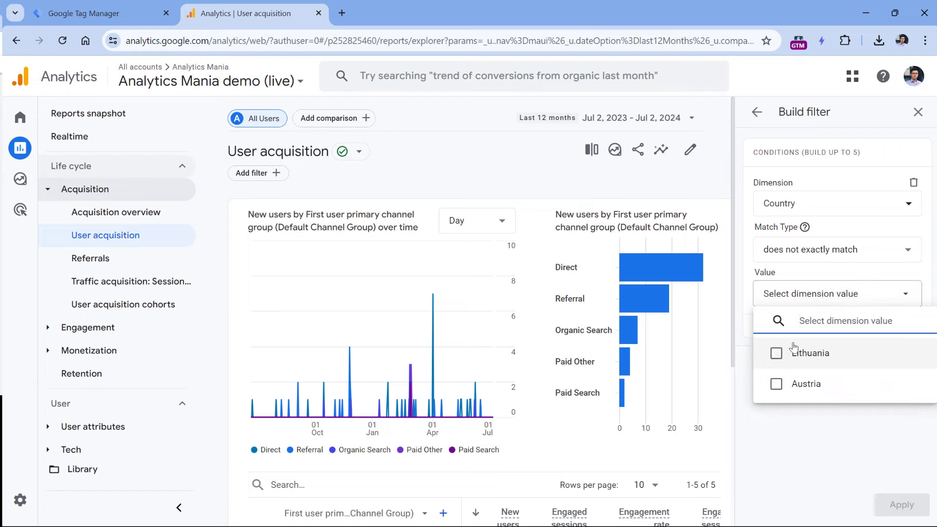
left_click(776, 353)
left_click(825, 439)
left_click(901, 504)
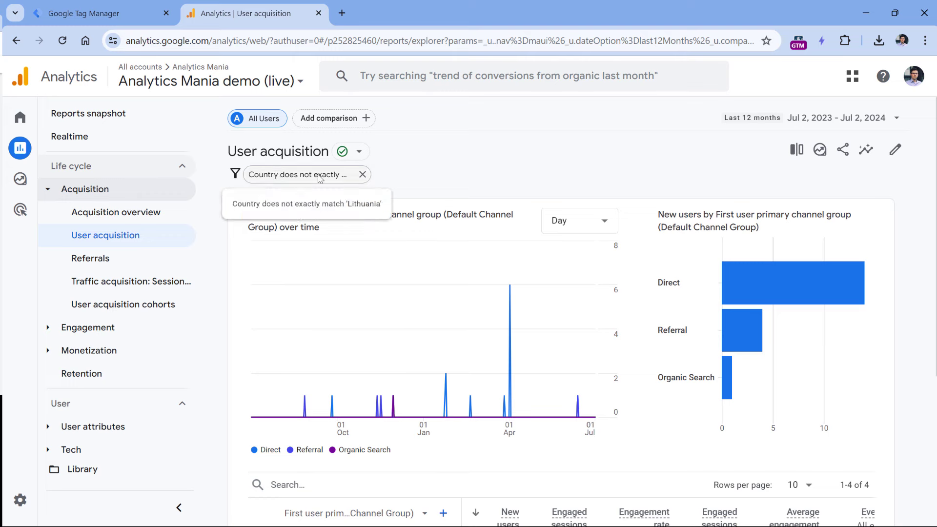
Start a new blank exploration.
mouse_move(46, 184)
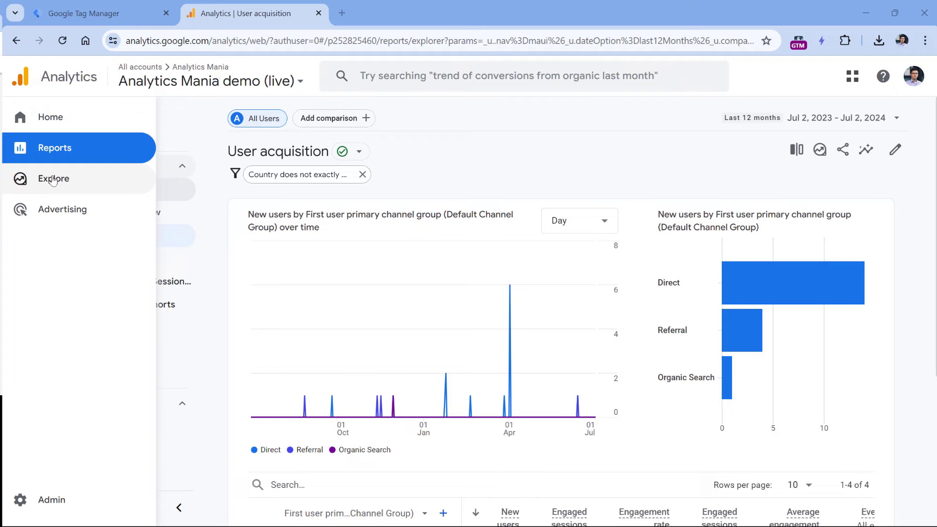
left_click(54, 179)
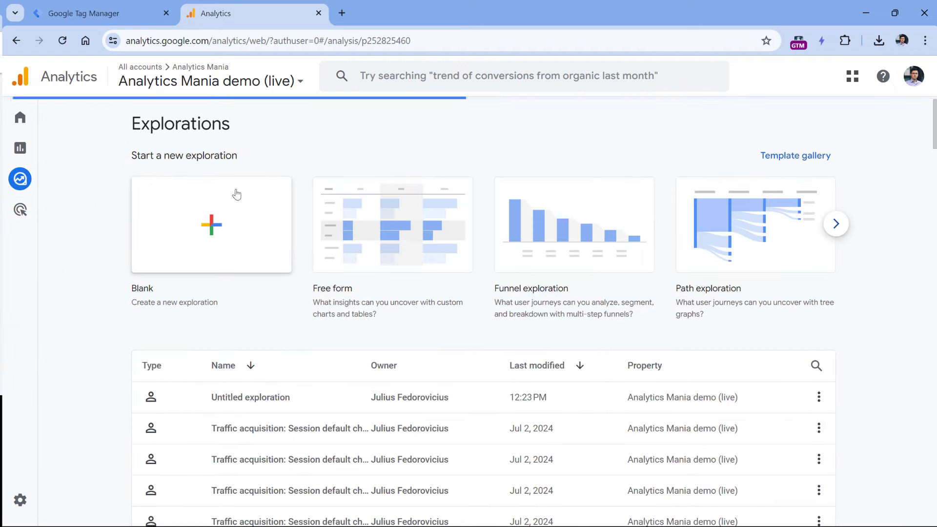
left_click(237, 194)
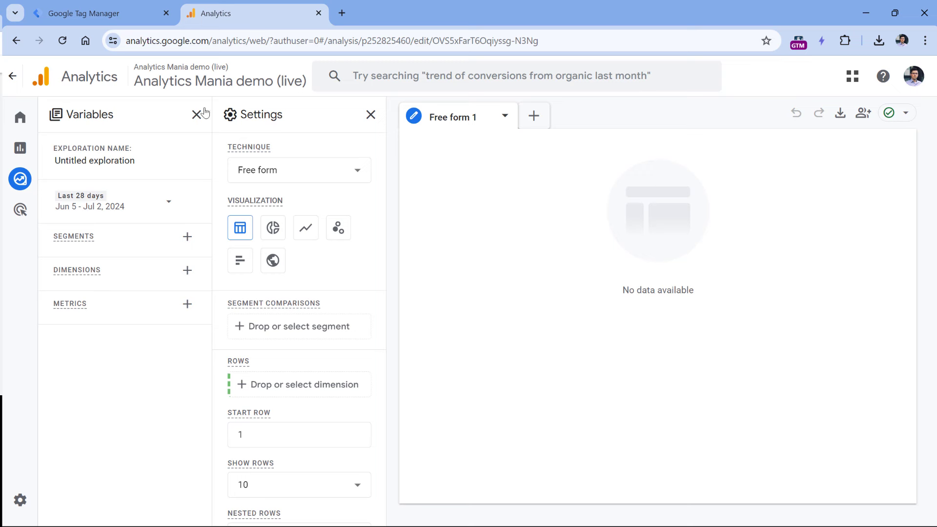
Import the Session source / medium dimension into the exploration.
left_click(187, 270)
type("session sour")
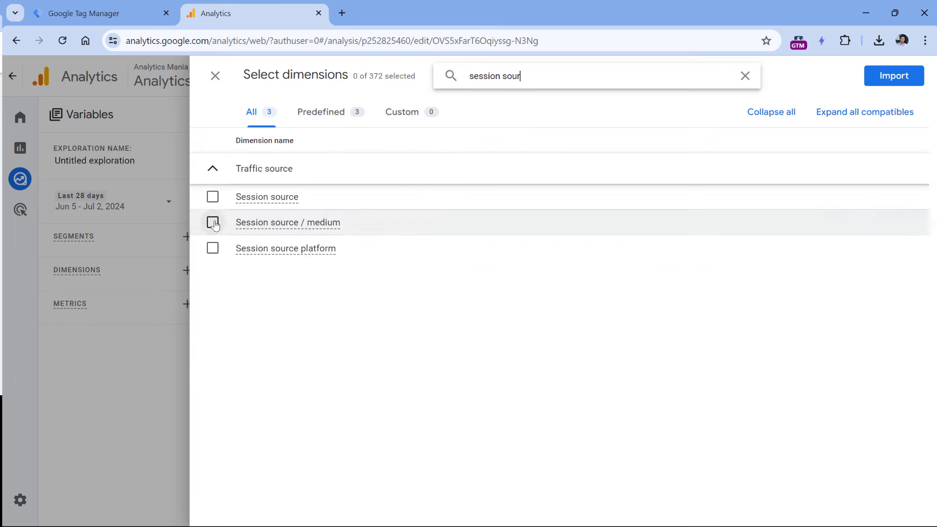
left_click(212, 222)
left_click(896, 81)
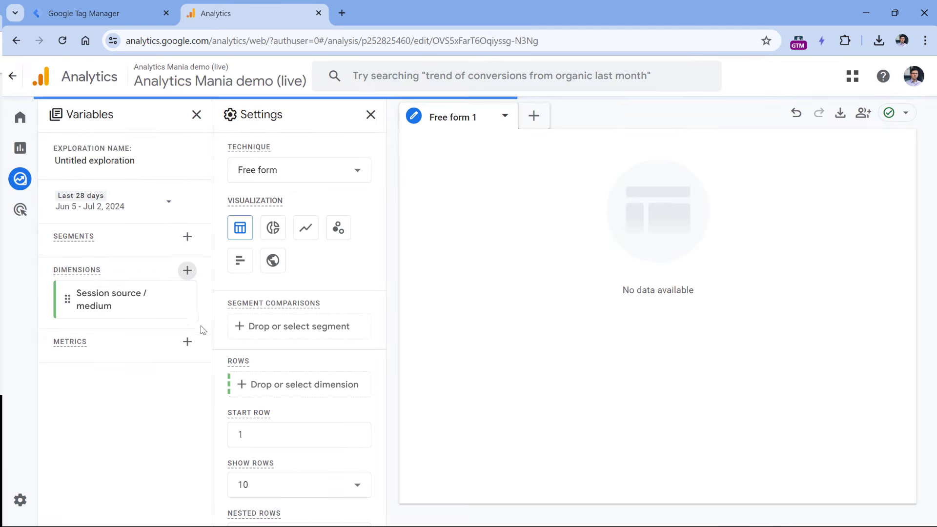
Import the Sessions and Purchase revenue metrics into the exploration.
left_click(187, 341)
left_click(476, 77)
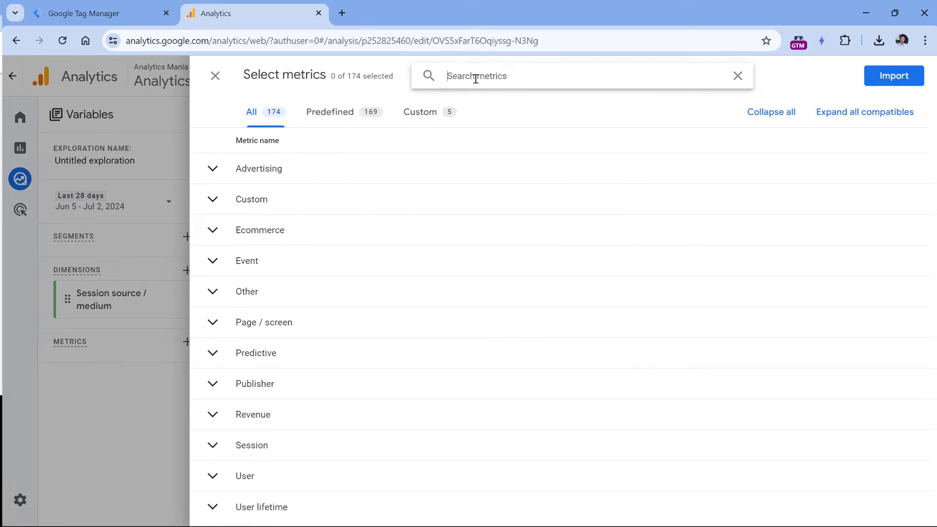
type("sessions")
left_click(212, 247)
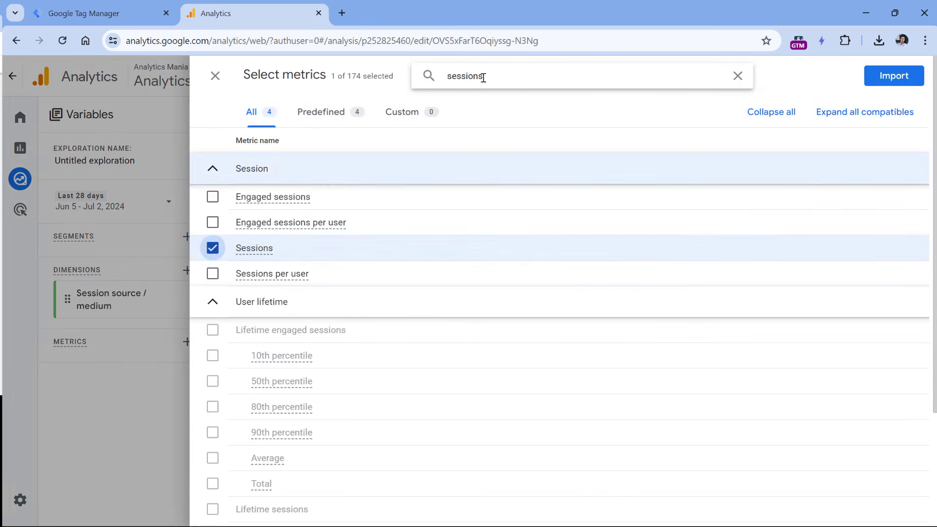
double_click(486, 76)
type("revenue")
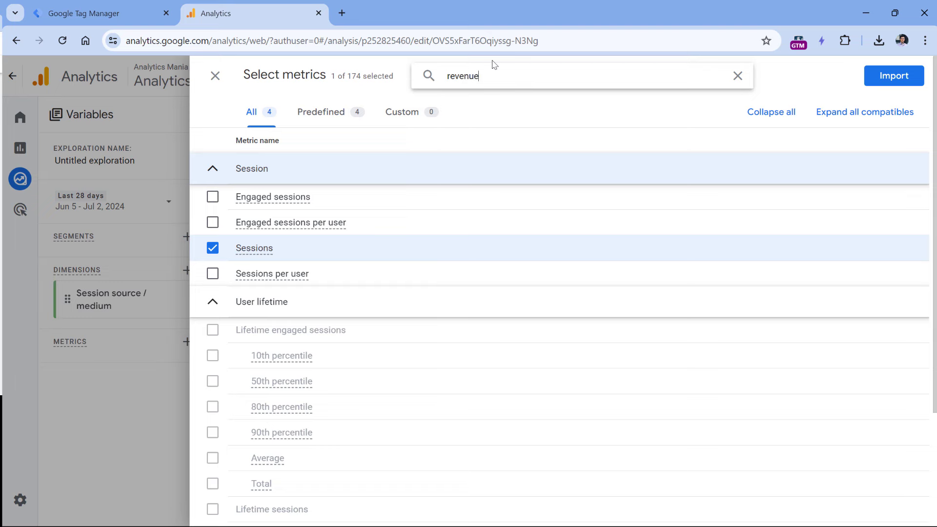
left_click(212, 300)
left_click(890, 77)
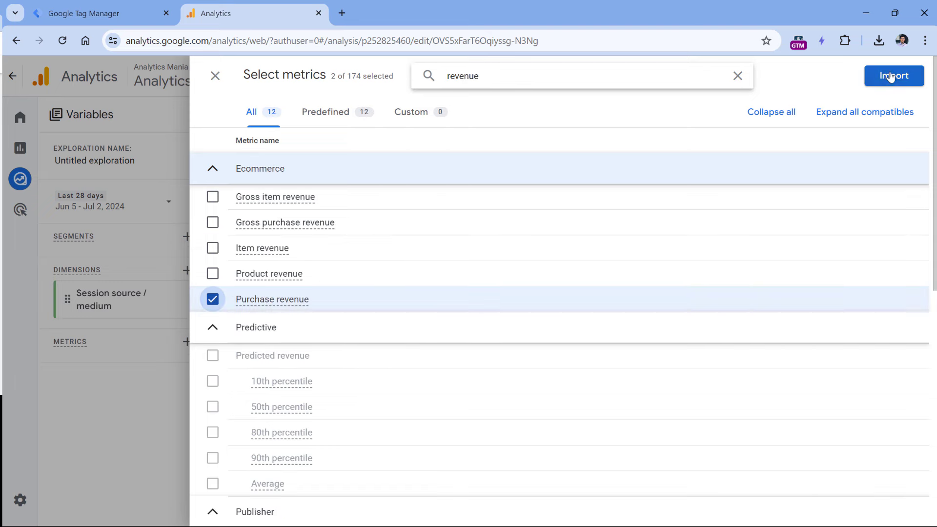
Add Session source / medium as the table rows and Sessions and Purchase revenue as the values.
double_click(141, 303)
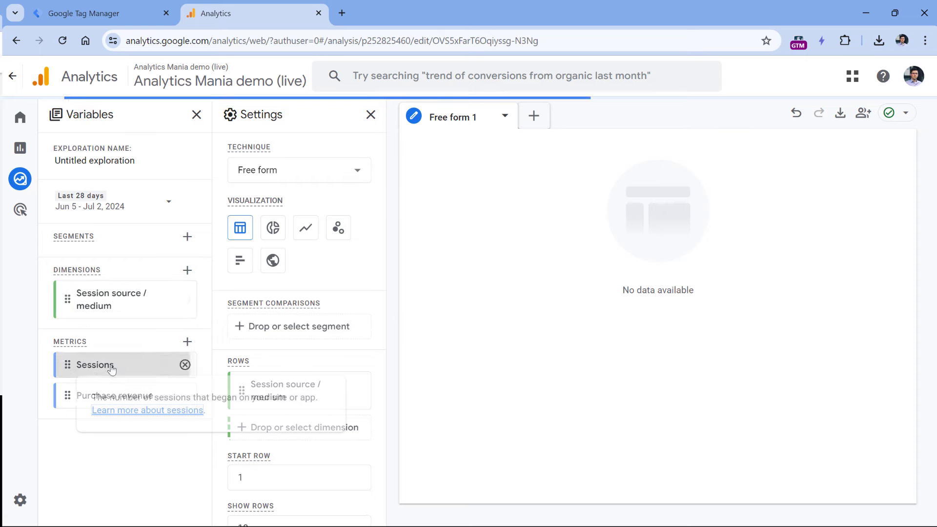
double_click(92, 365)
double_click(70, 398)
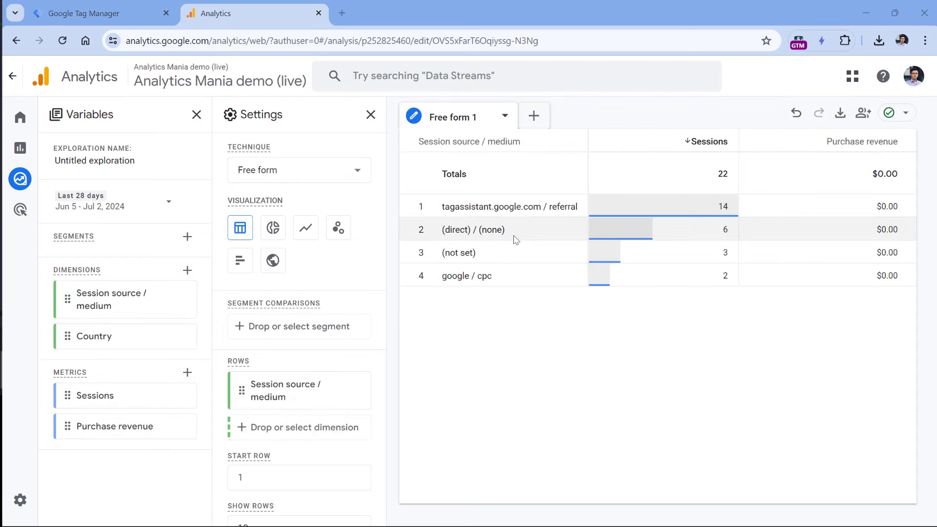
Set the exploration's date range to the last 90 days and apply it.
left_click(141, 202)
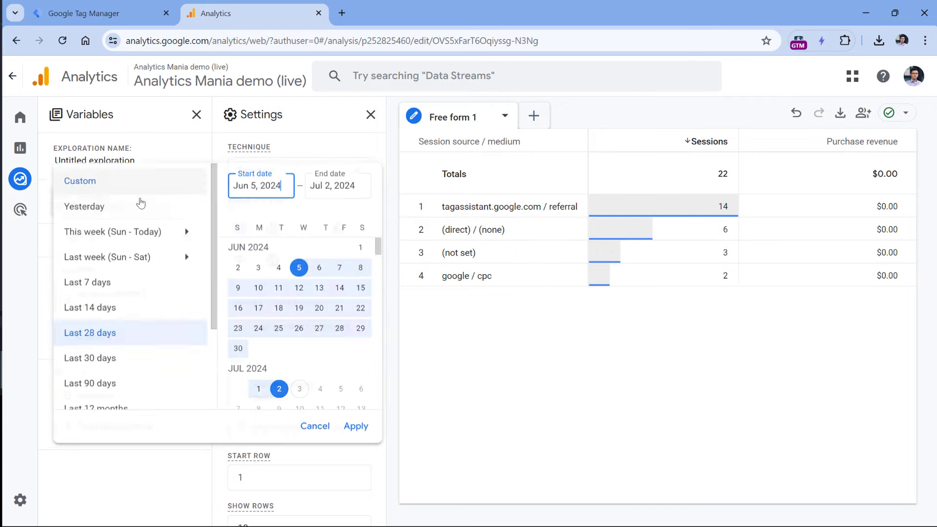
left_click(116, 385)
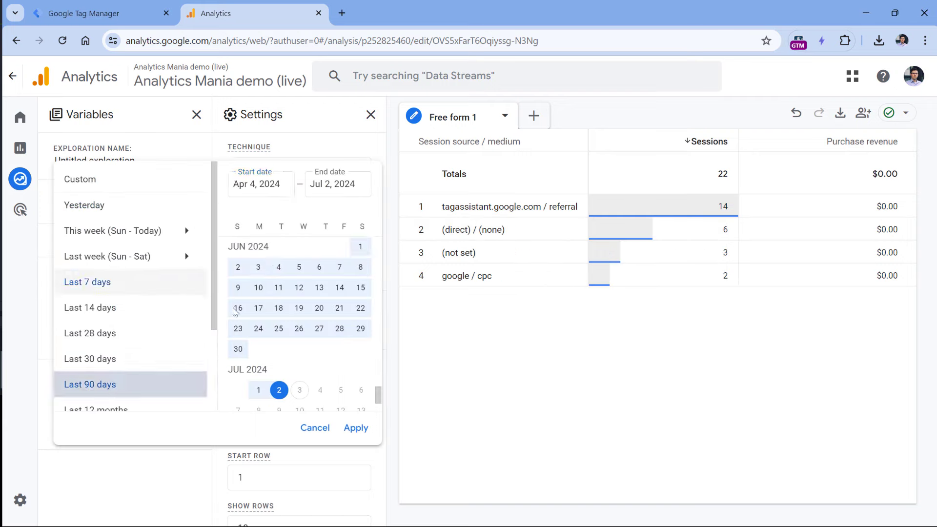
left_click(356, 428)
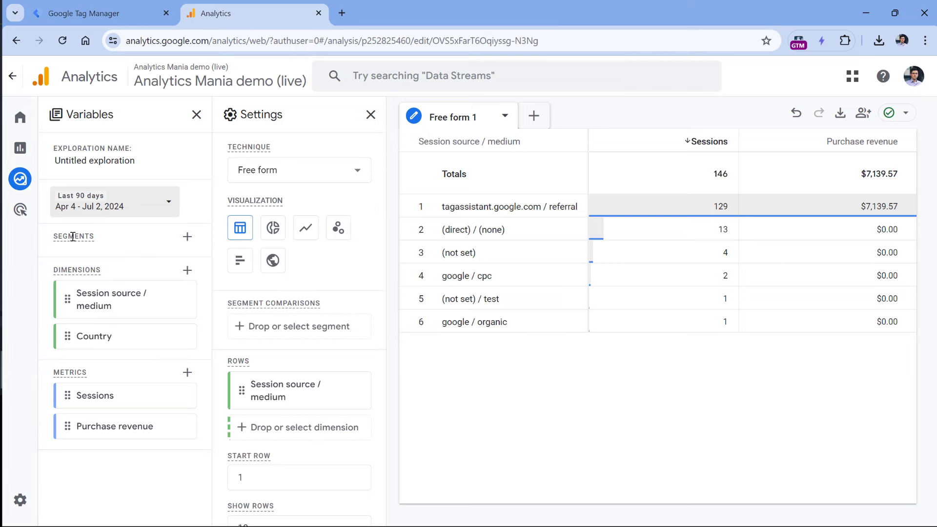
Start a custom session segment and replace its include condition group with a group to exclude.
left_click(186, 237)
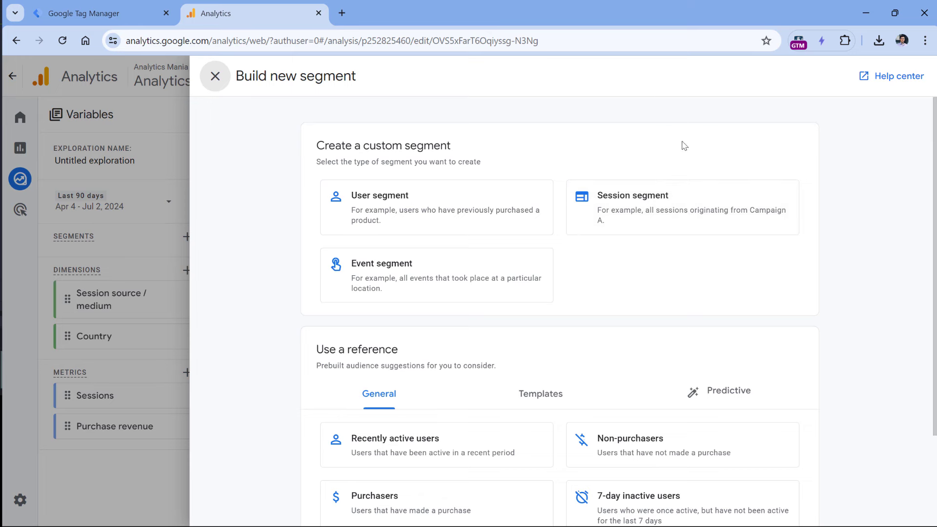
left_click(698, 211)
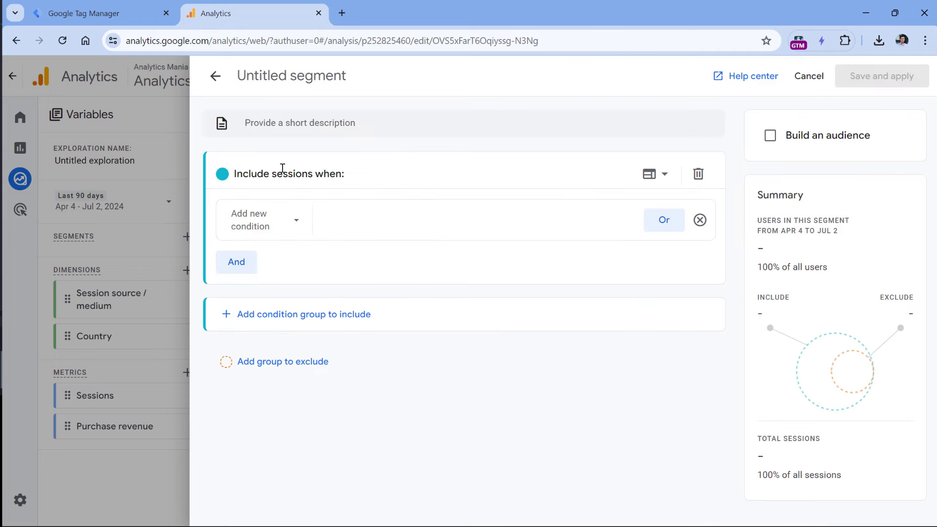
left_click_drag(236, 174, 360, 177)
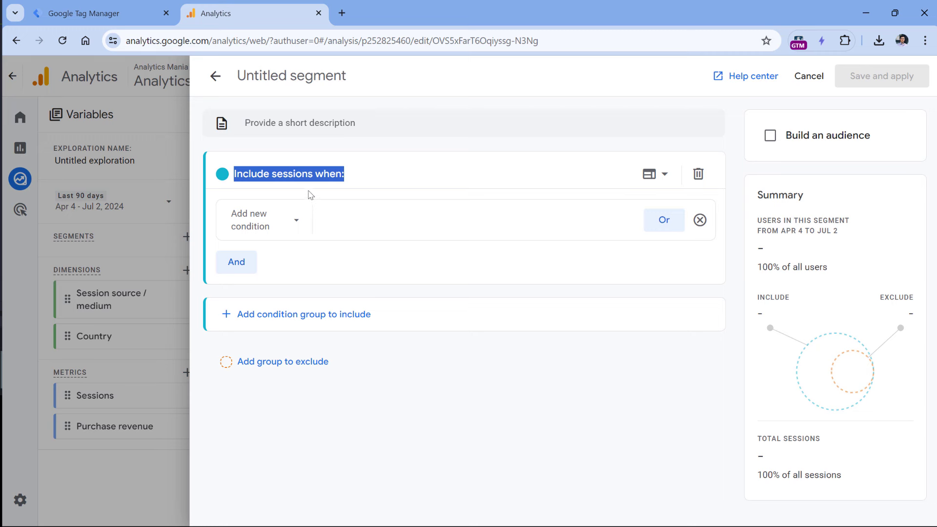
left_click(698, 174)
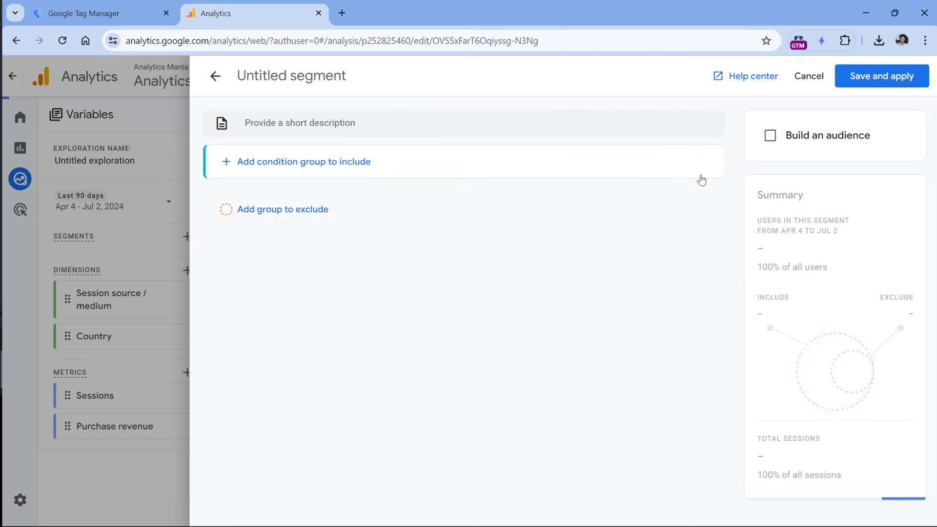
left_click(277, 210)
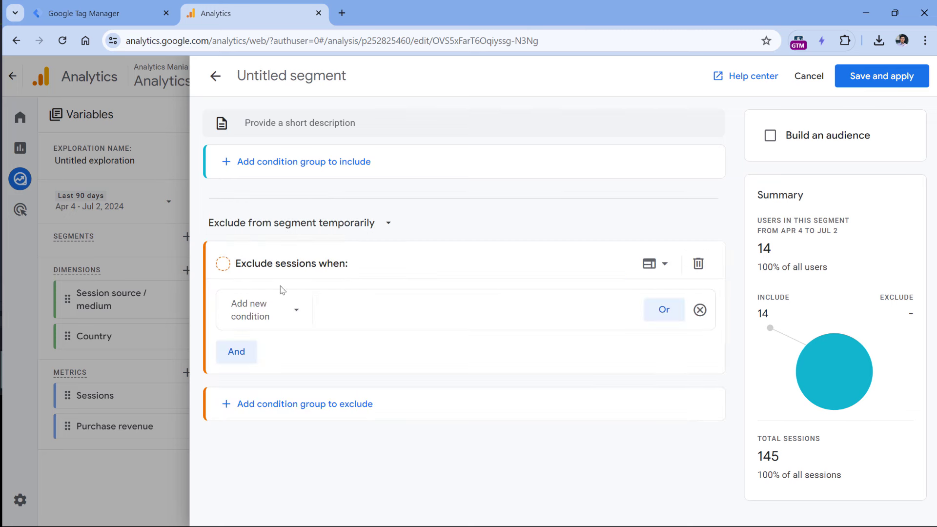
Set the segment's exclusion condition to Country exactly matches (=) Lithuania and apply it.
left_click(273, 315)
type("country")
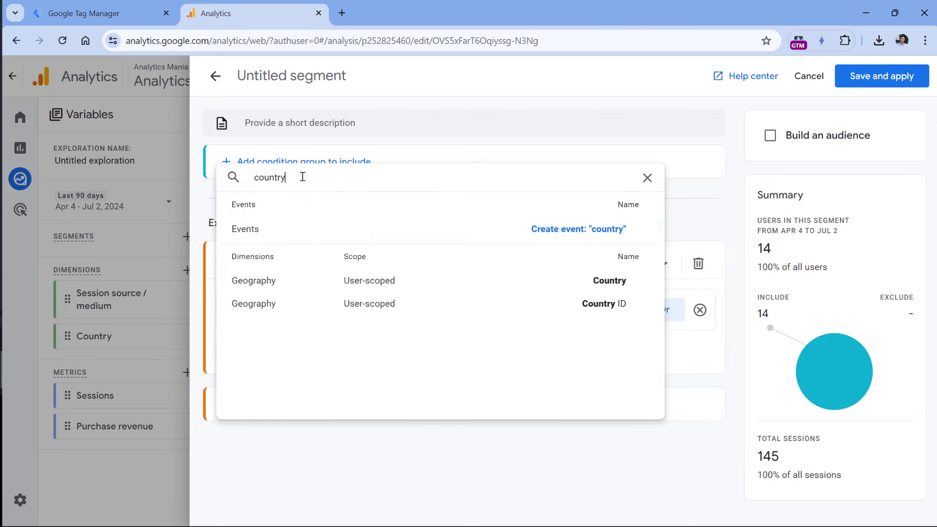
left_click(598, 281)
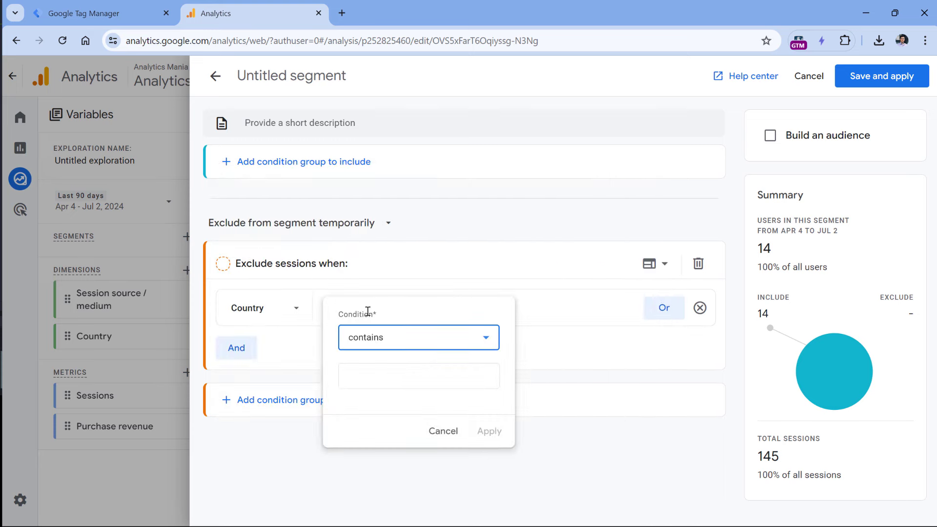
left_click(390, 342)
left_click(397, 494)
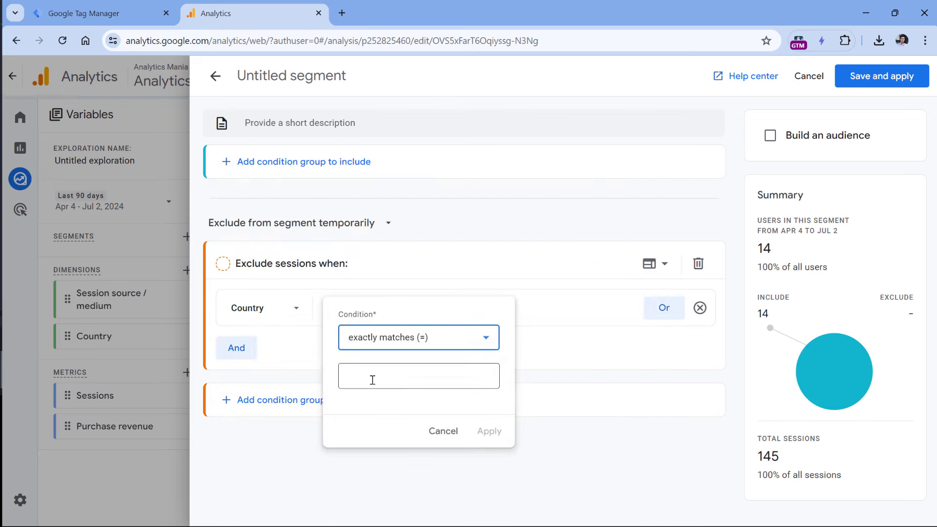
left_click(370, 379)
left_click(378, 413)
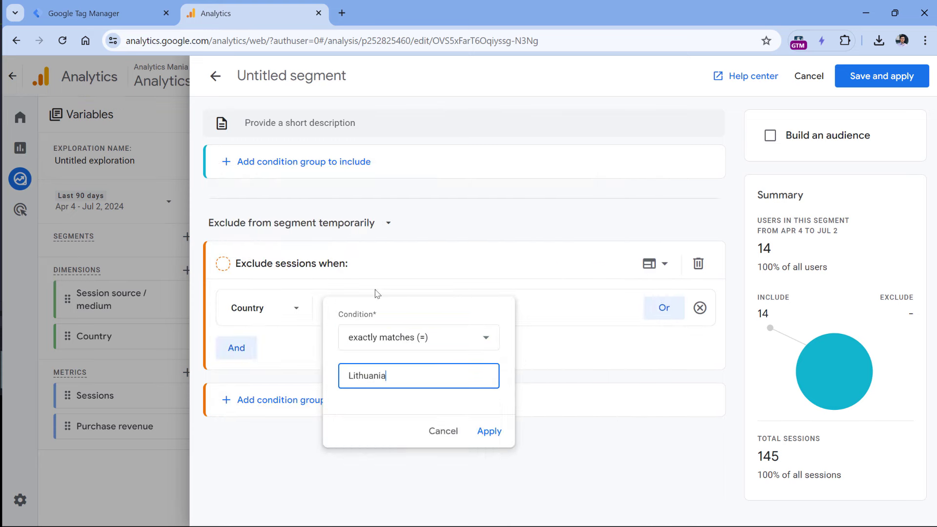
left_click(490, 431)
Name the segment "Excl LT", then save and apply it to the exploration.
left_click(275, 75)
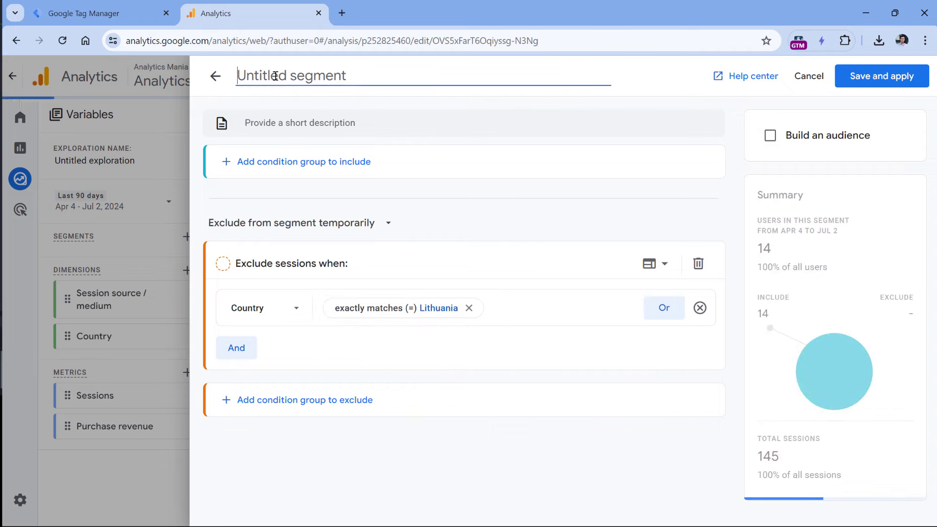
type("Excl")
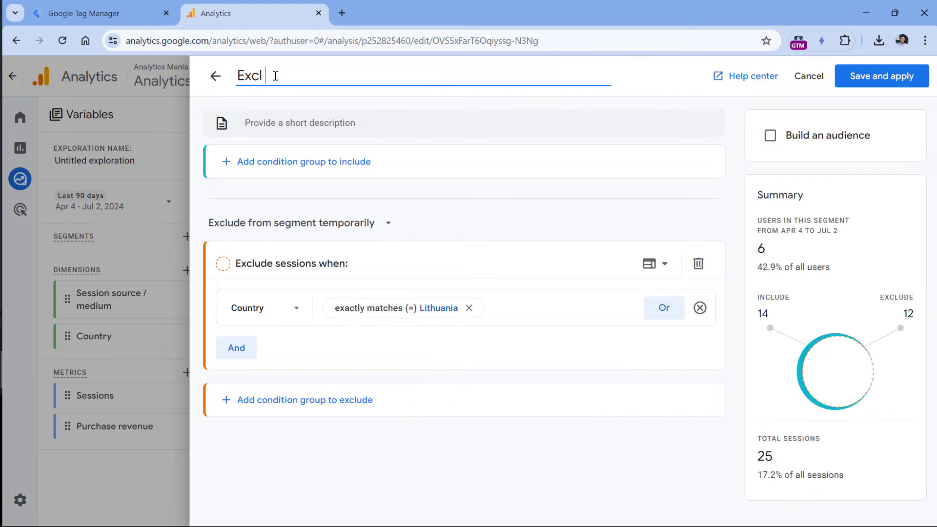
type(" LT")
left_click(879, 80)
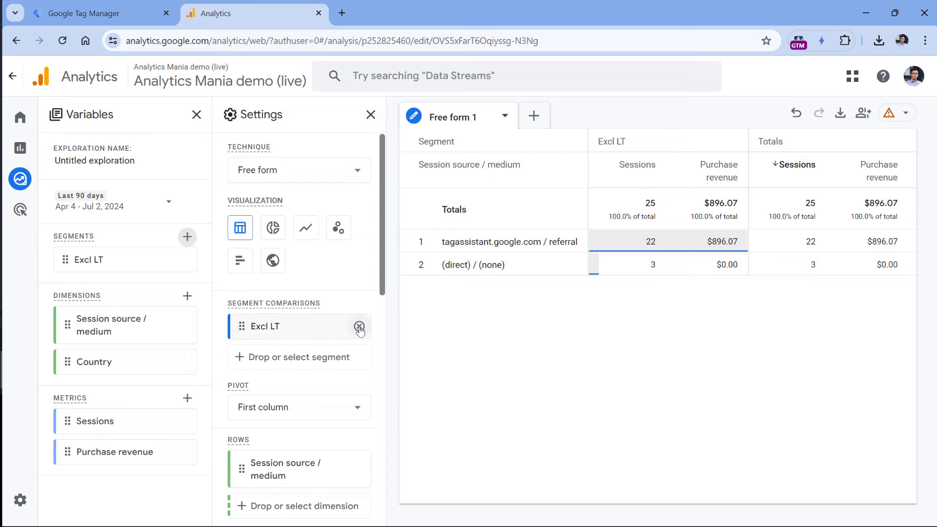
Remove the Excl LT segment from the segment comparisons and check which dimensions and metrics are available for filtering.
left_click(359, 326)
scroll(345, 284, "down", 5)
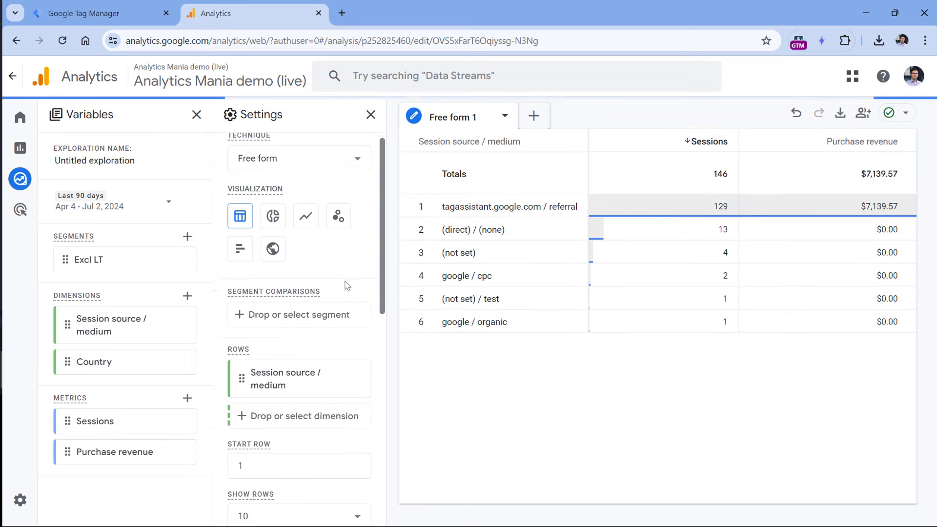
scroll(345, 284, "down", 3)
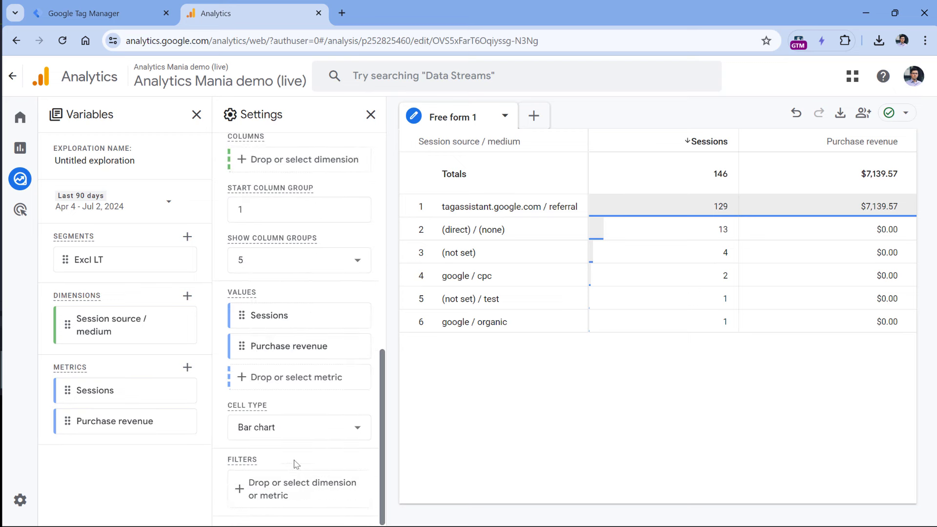
left_click(295, 489)
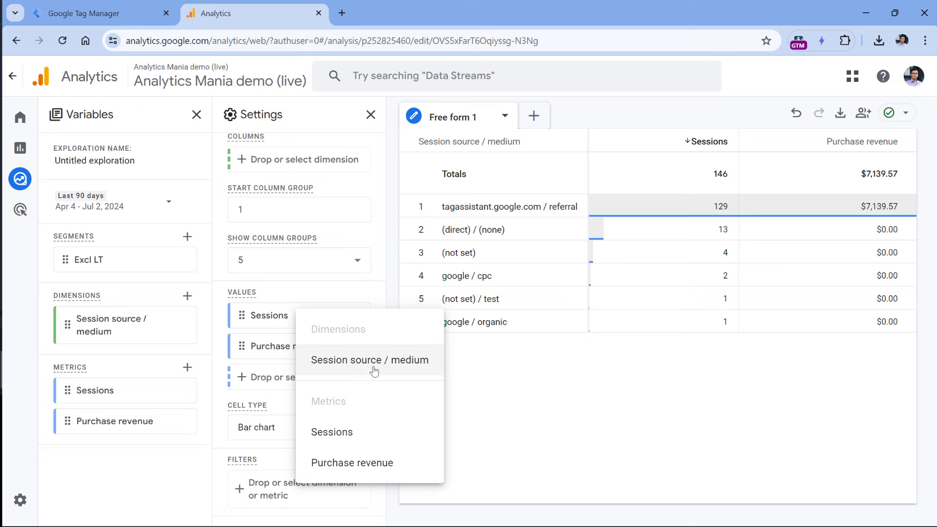
left_click(467, 371)
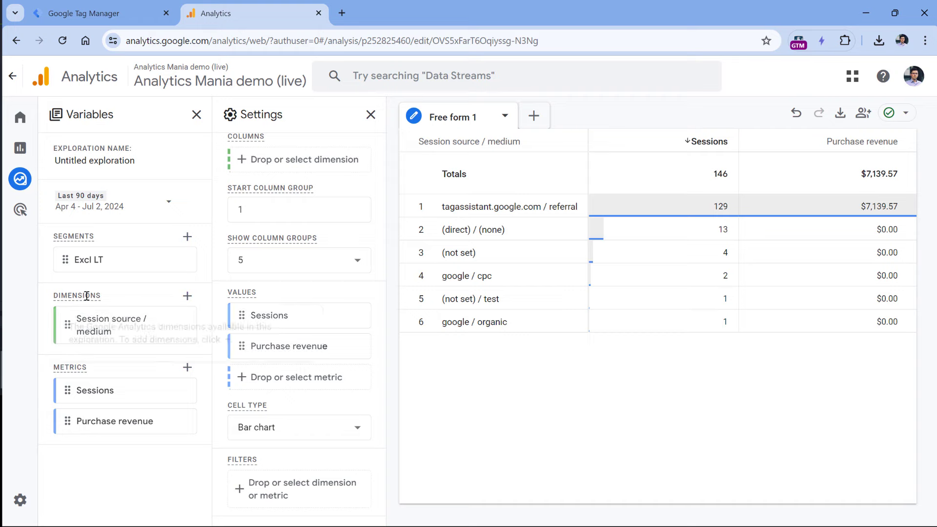
Import the Country dimension into the exploration.
left_click(187, 295)
left_click(509, 75)
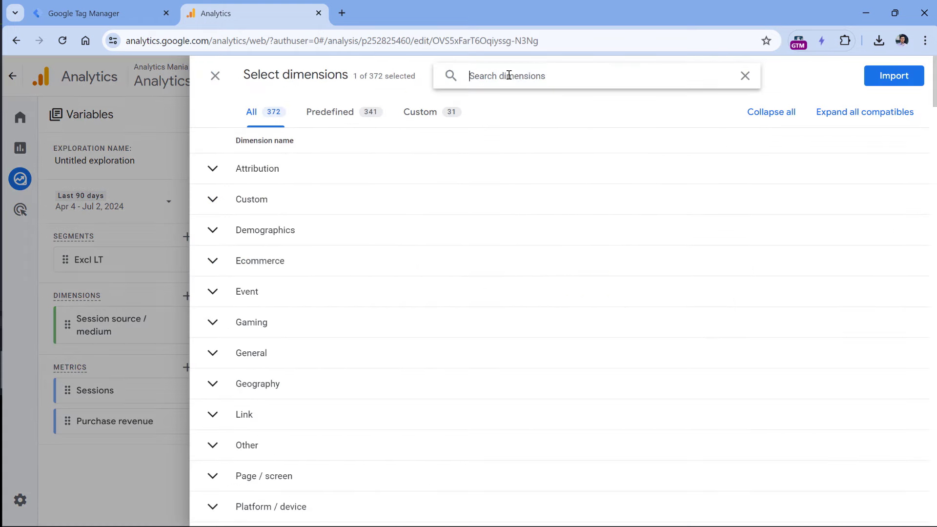
type("country")
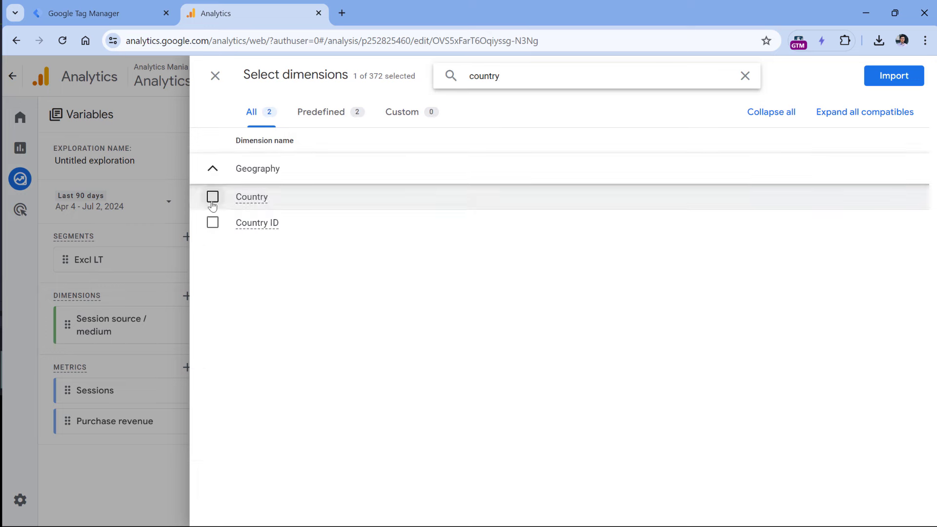
left_click(212, 196)
left_click(892, 78)
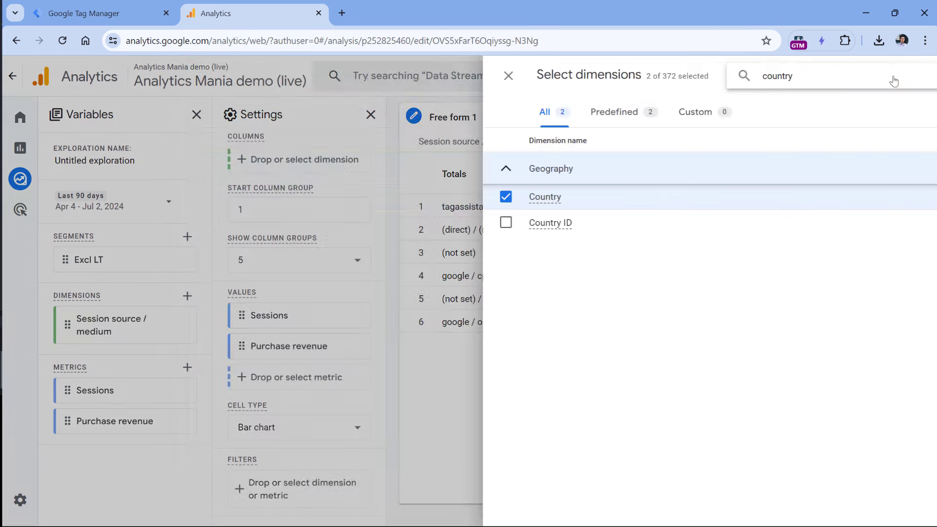
Add an exploration filter where Country does not exactly match Lithuania and apply it.
left_click(296, 497)
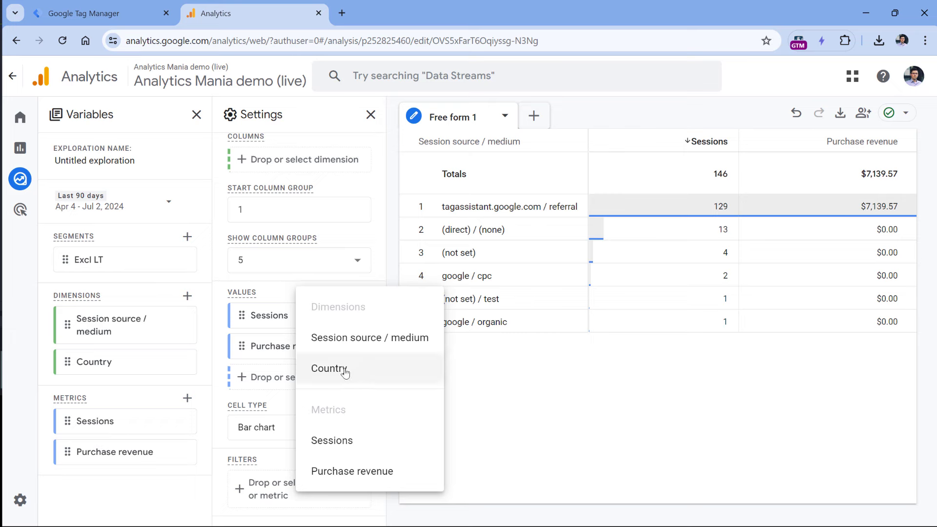
left_click(344, 372)
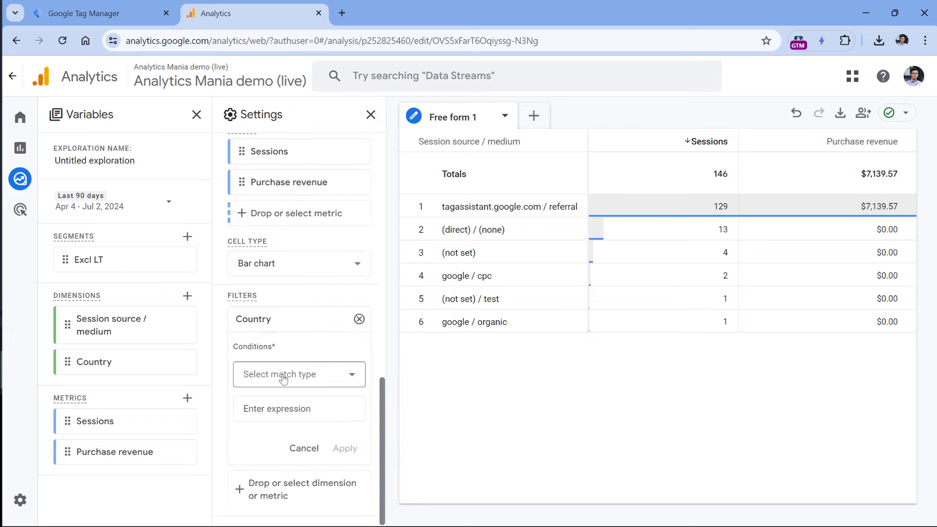
left_click(300, 376)
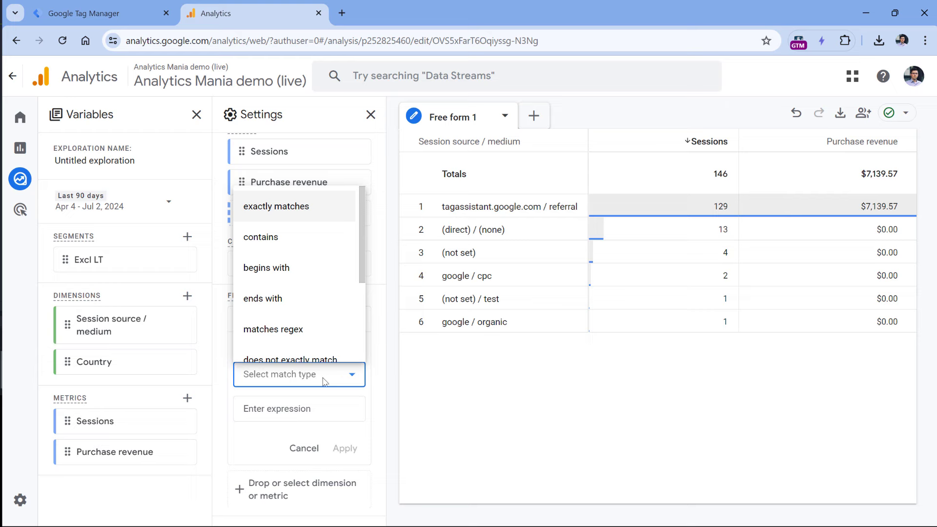
scroll(302, 254, "down", 3)
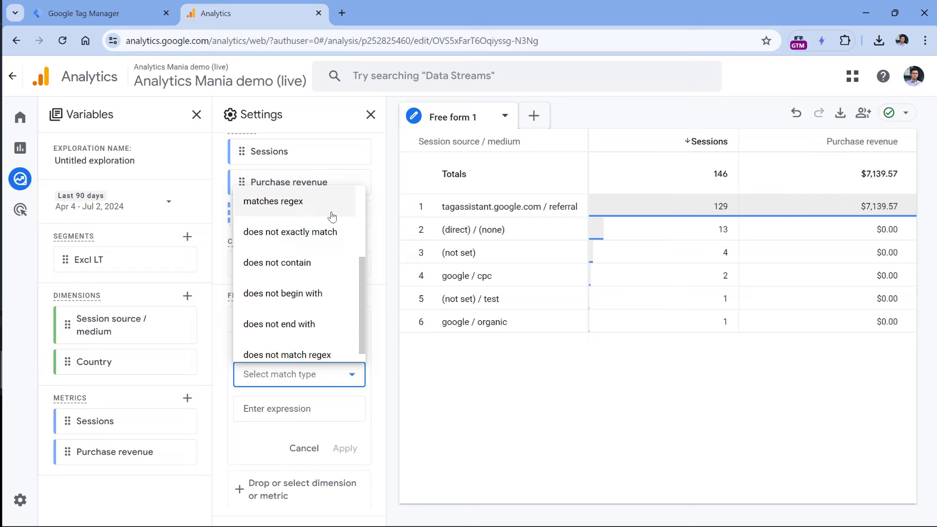
left_click(287, 237)
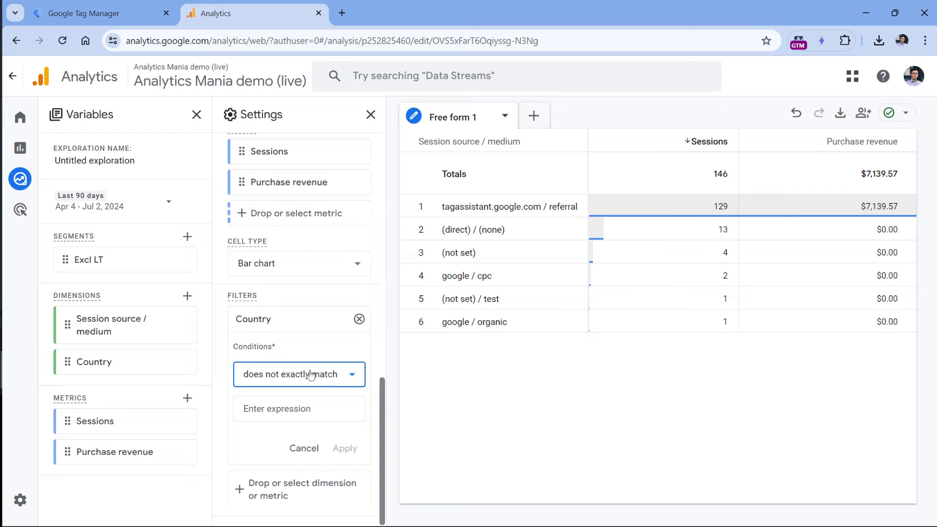
left_click(306, 411)
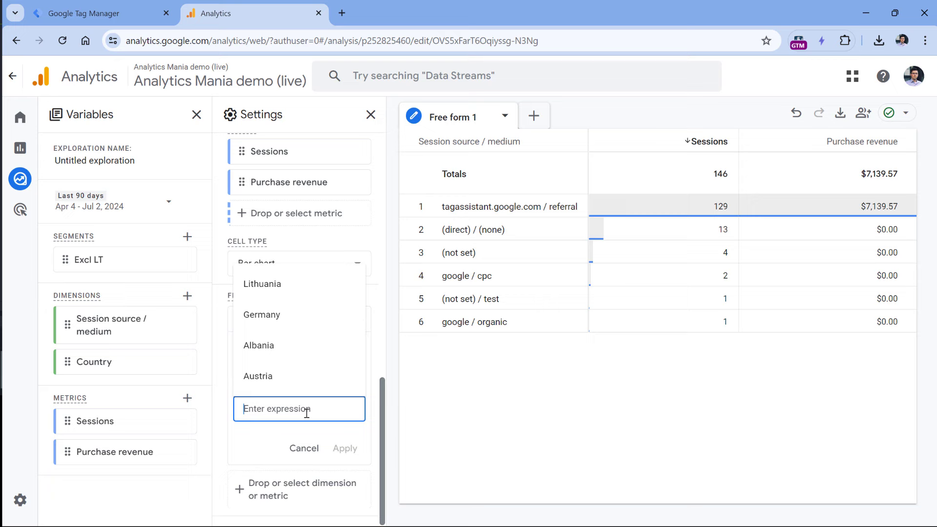
left_click(273, 286)
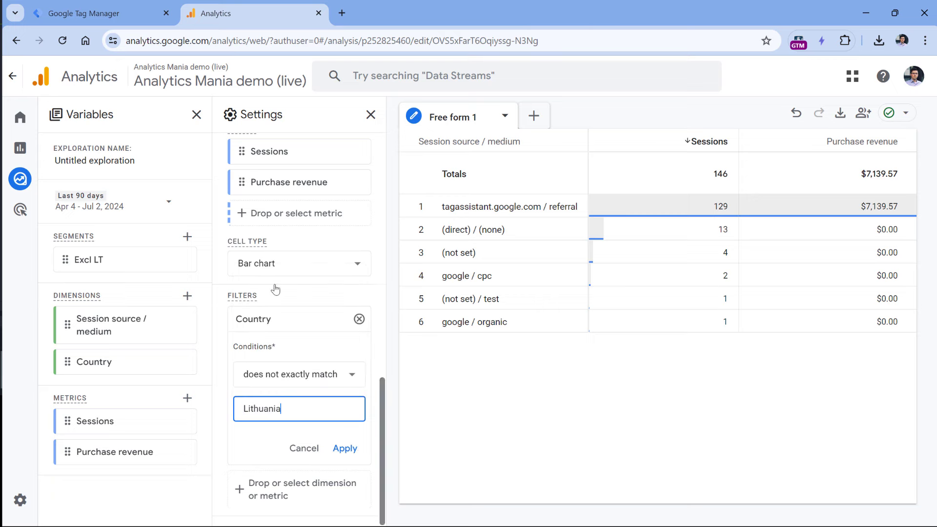
left_click(345, 449)
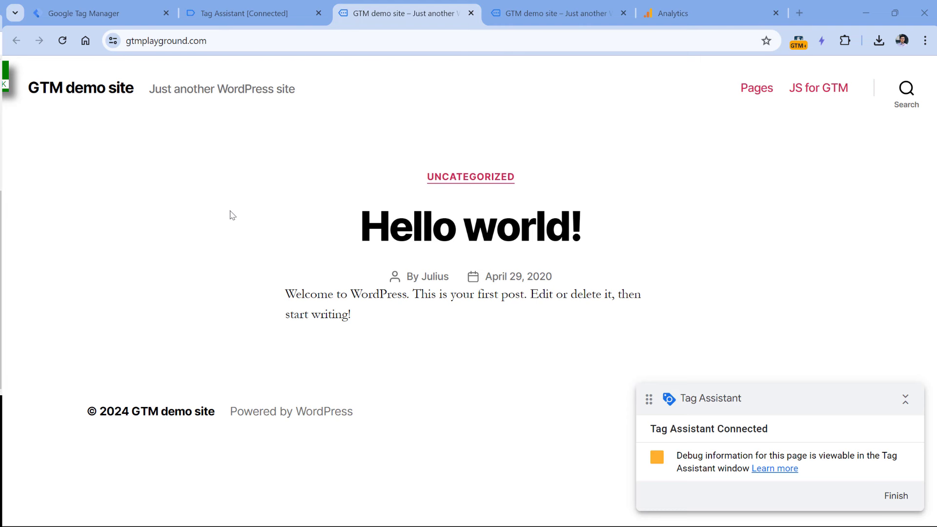
In Tag Assistant, expand the Message event's dataLayer.push call and examine the country parameter it passes.
left_click(256, 13)
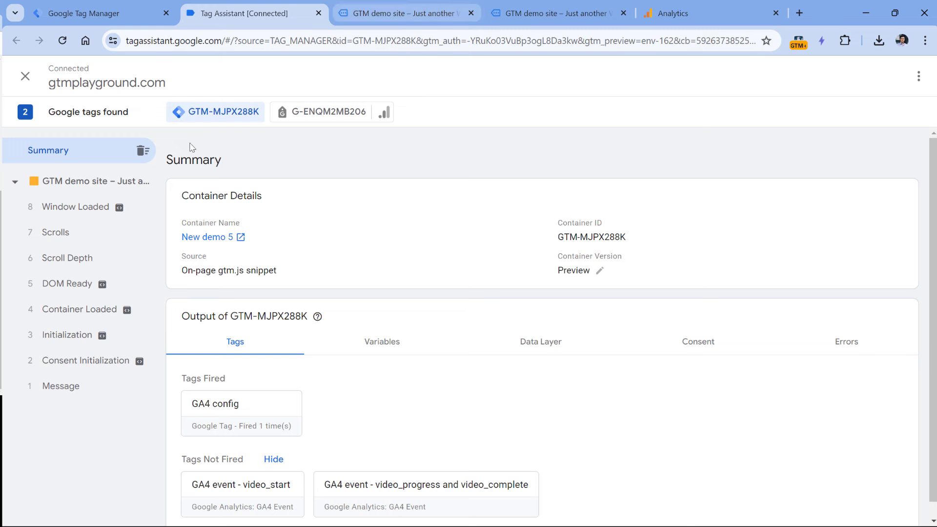
left_click(67, 385)
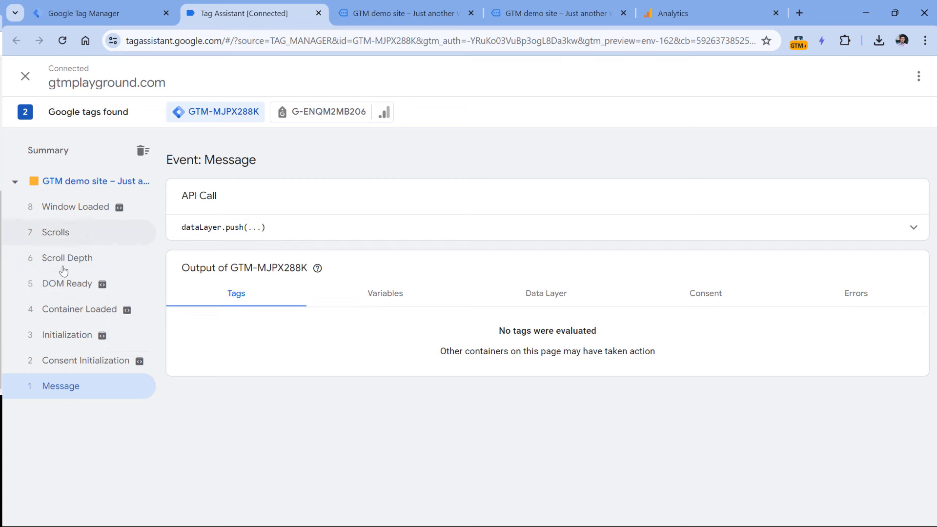
mouse_move(119, 211)
left_click(308, 222)
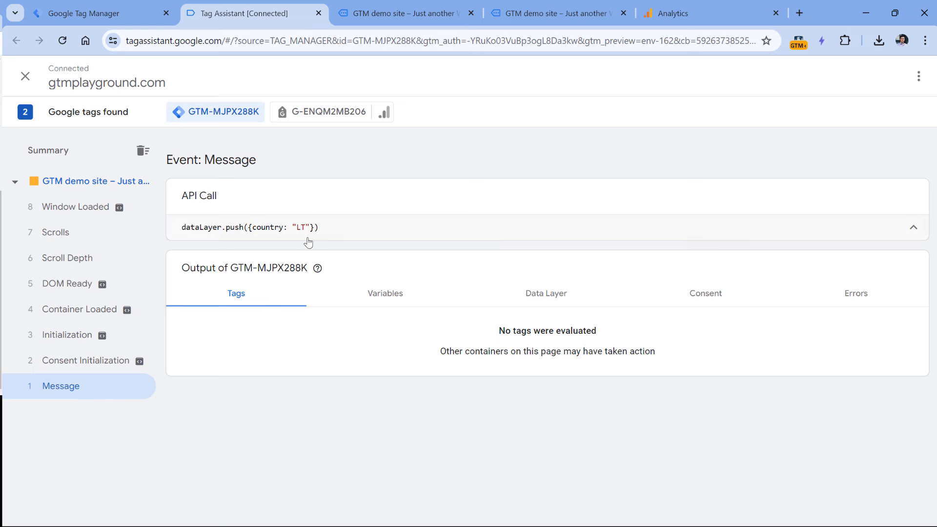
left_click_drag(253, 228, 307, 228)
left_click(298, 232)
double_click(298, 228)
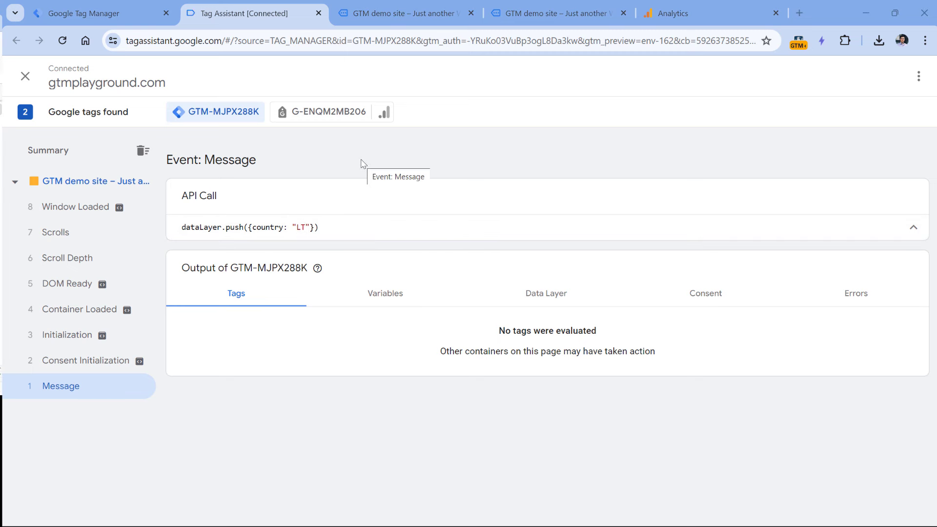
left_click_drag(249, 227, 313, 227)
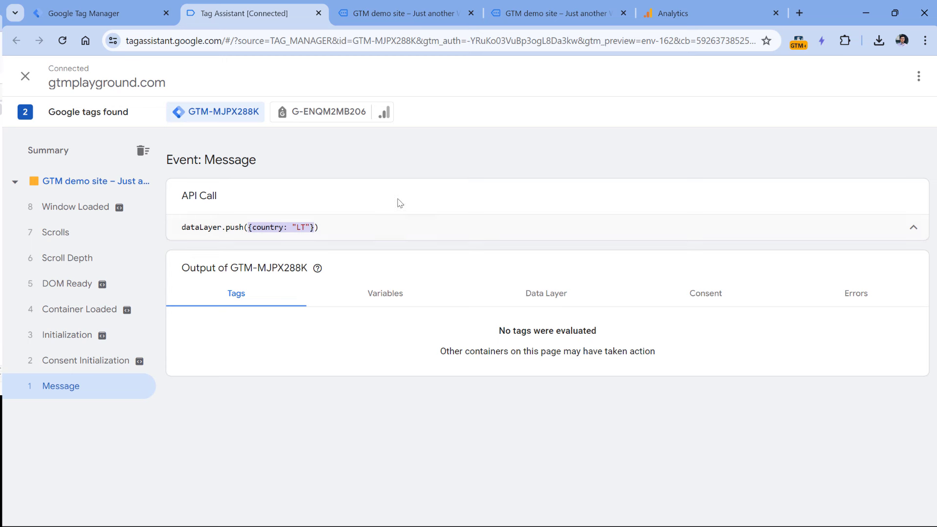
double_click(240, 227)
left_click_drag(329, 227, 184, 227)
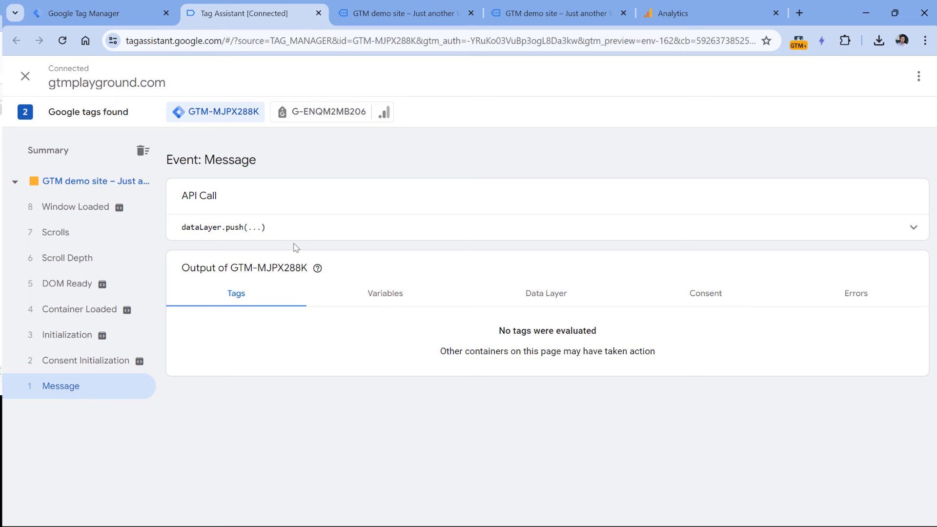
Switch to Google Tag Manager and start a new user-defined variable of type Data Layer Variable.
left_click(101, 15)
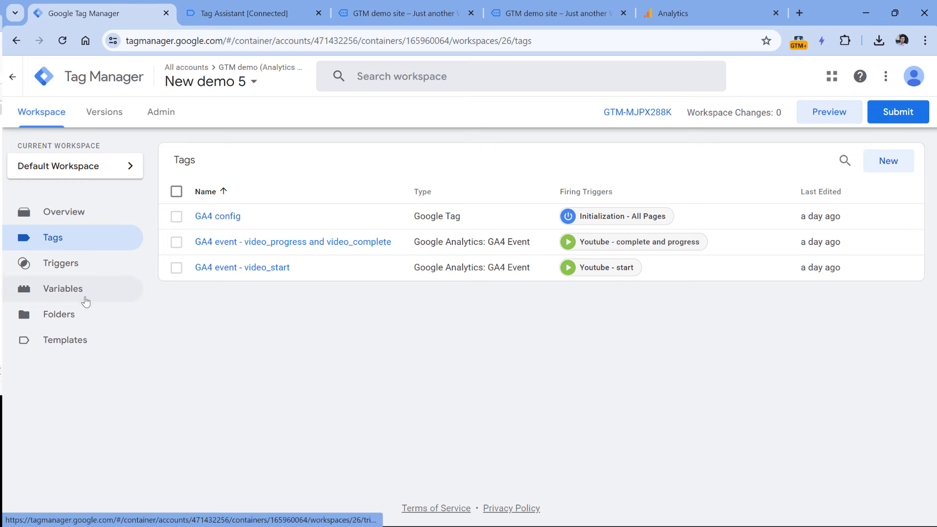
left_click(68, 293)
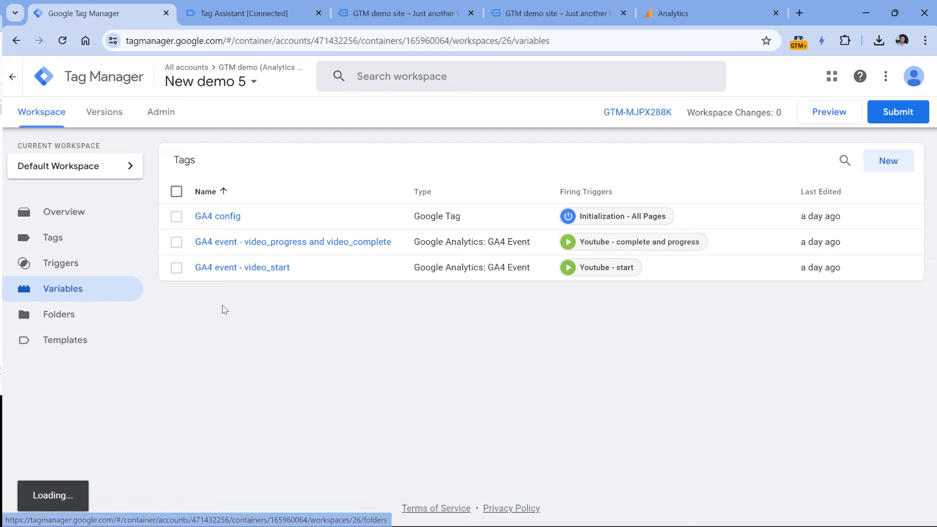
scroll(418, 247, "down", 10)
scroll(415, 248, "down", 5)
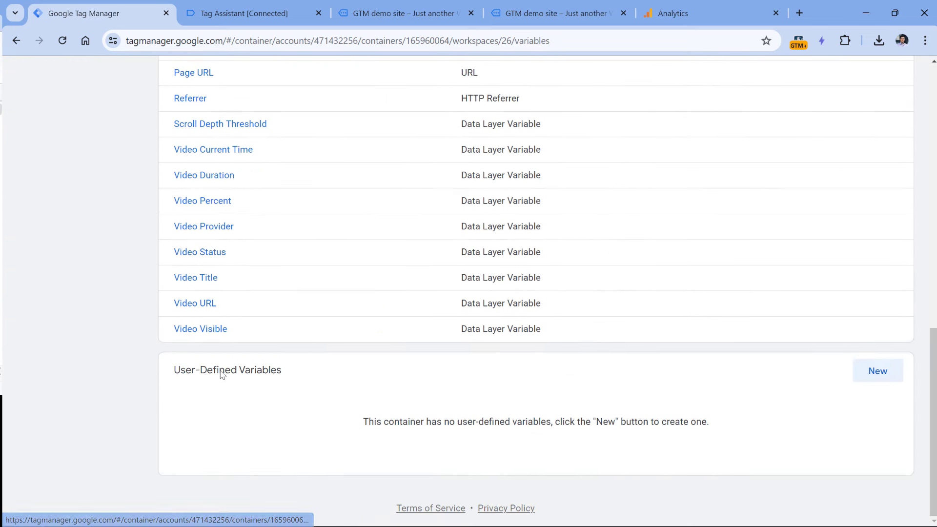
left_click(878, 372)
left_click(364, 209)
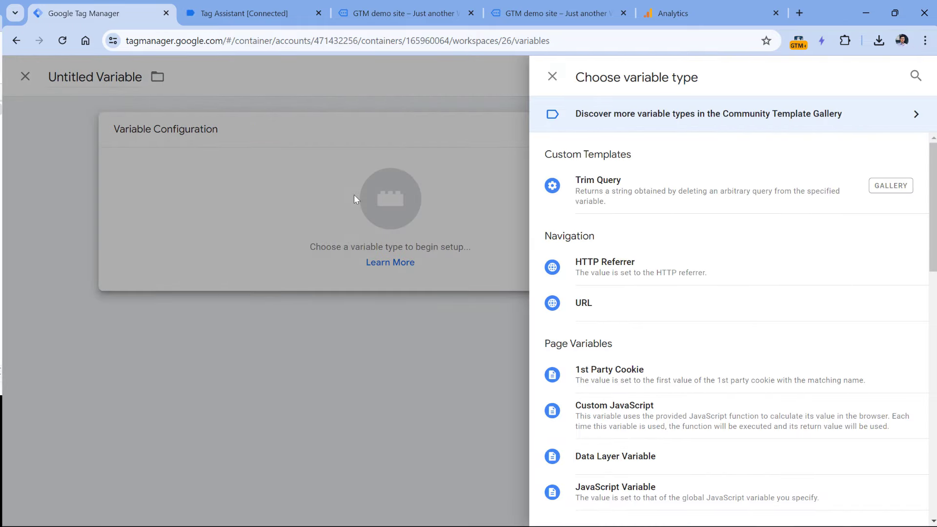
left_click(620, 459)
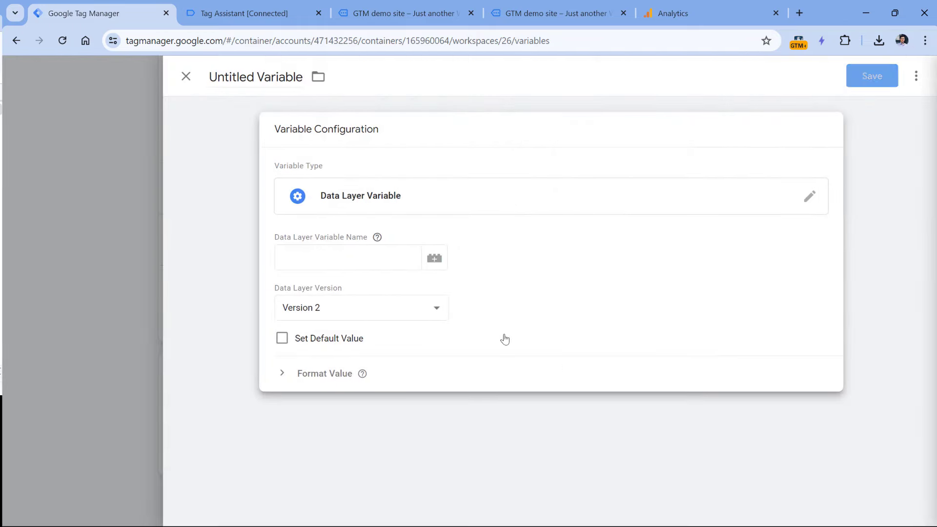
Copy the country key from the Message event's data layer push in Tag Assistant and enter it as the Data Layer Variable Name.
left_click(355, 256)
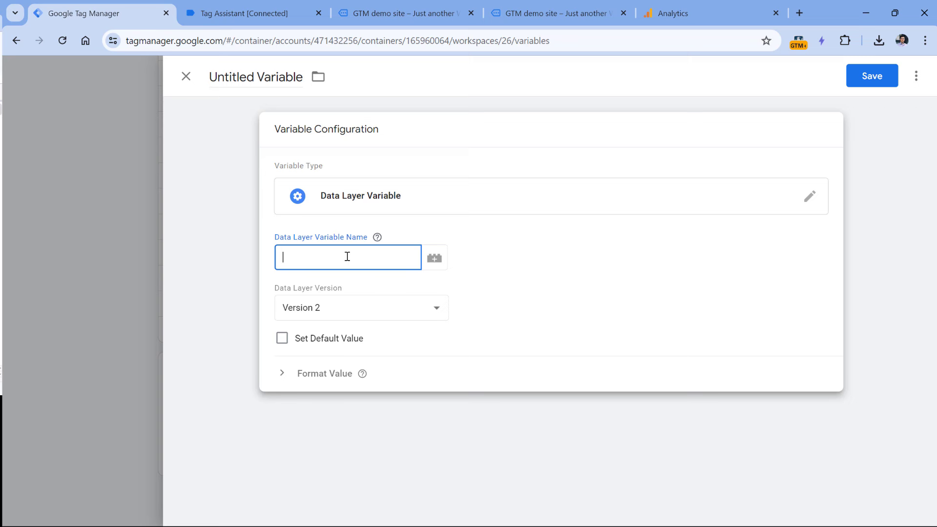
left_click(259, 13)
left_click(295, 223)
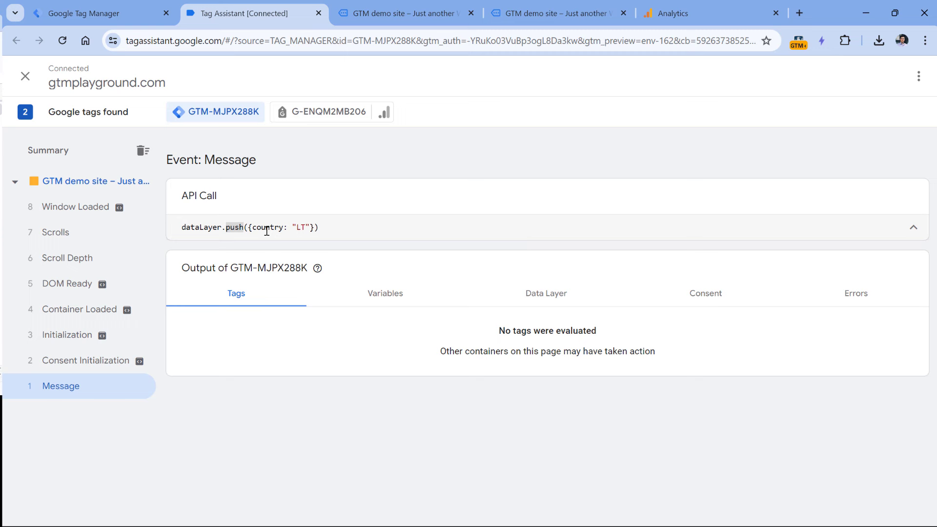
double_click(267, 228)
right_click(267, 228)
left_click(281, 242)
left_click(105, 5)
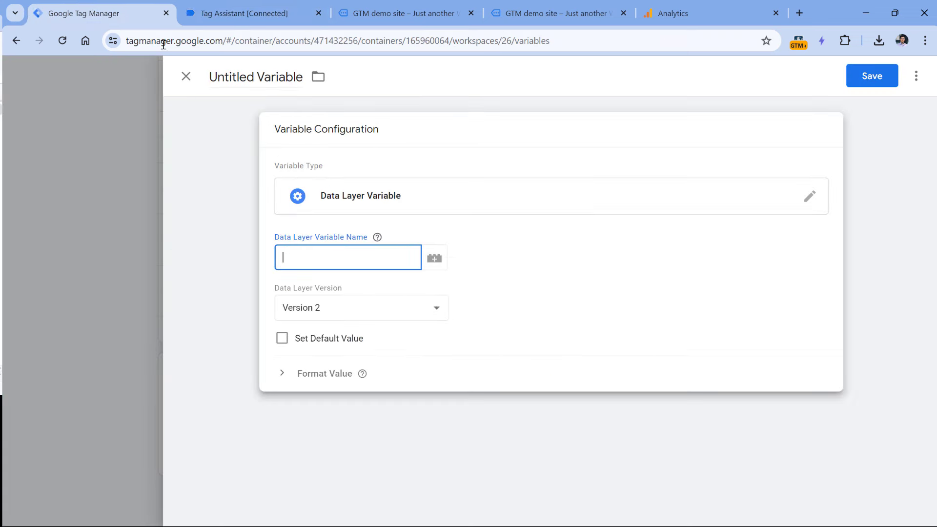
left_click(382, 257)
key("ctrl+v")
Name the variable "dlv - country" and save it.
left_click(261, 70)
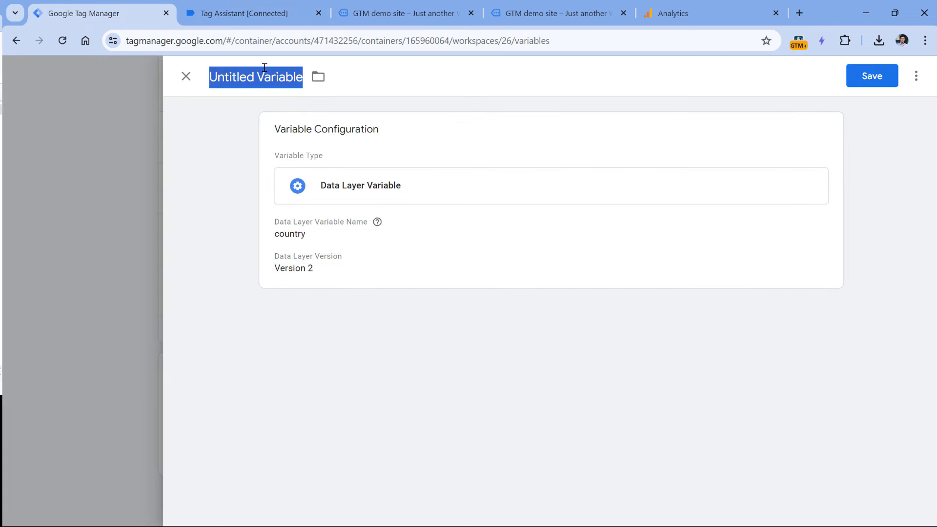
type("dlv -")
key("ctrl+v")
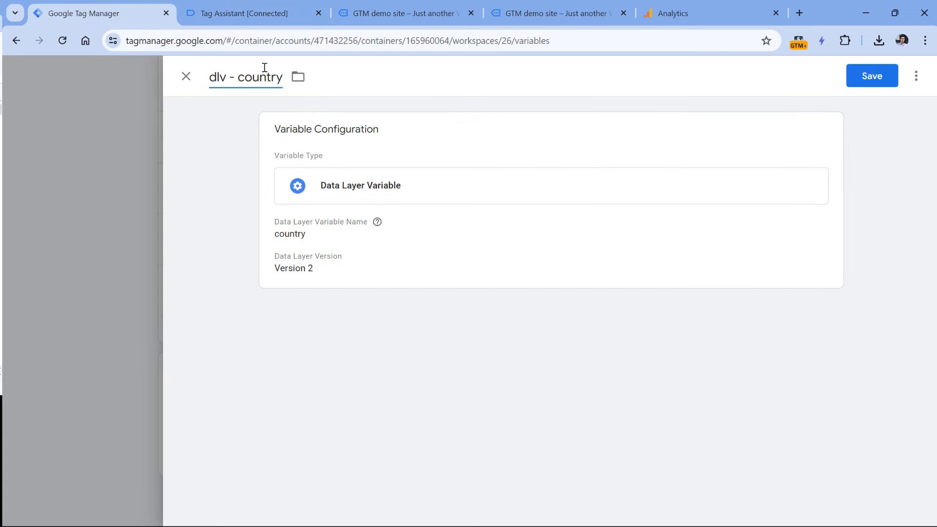
left_click(872, 76)
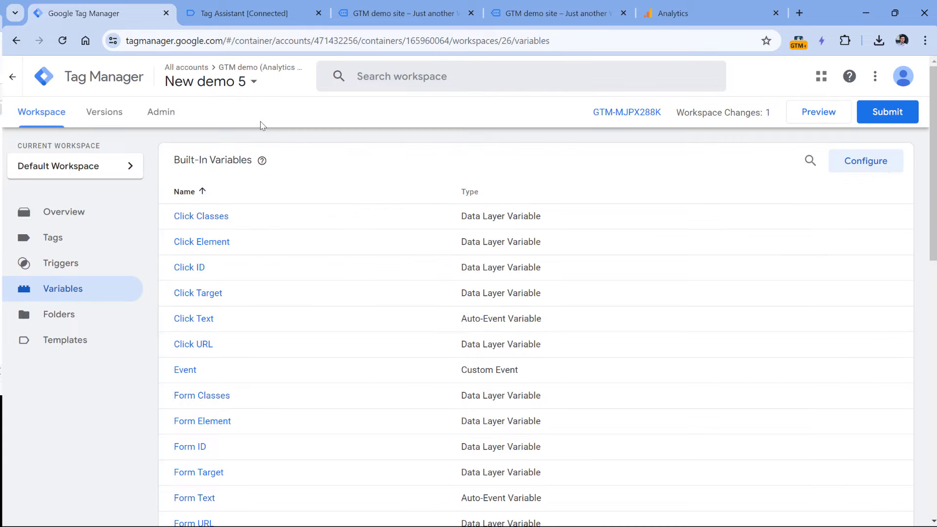
Start a new trigger of type Custom Event in the Tag Manager workspace.
left_click(54, 237)
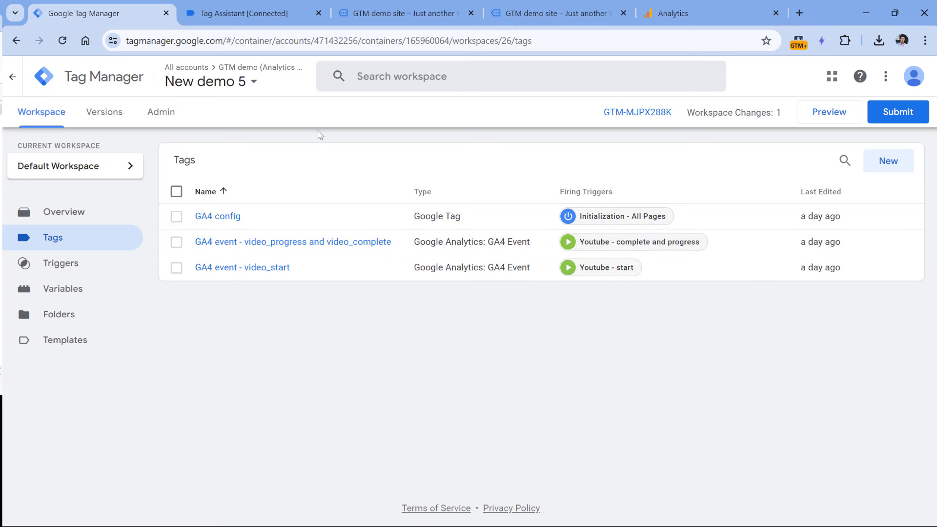
left_click(64, 266)
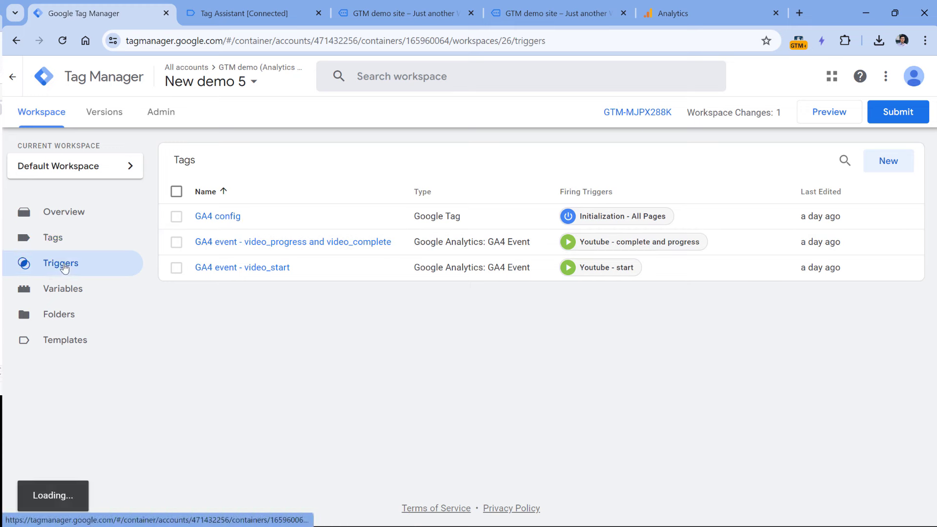
left_click(888, 161)
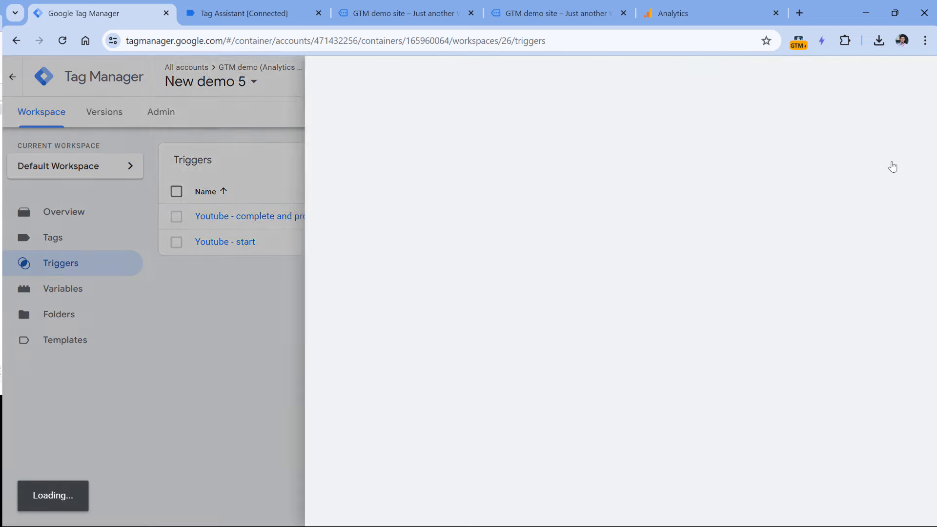
left_click(550, 195)
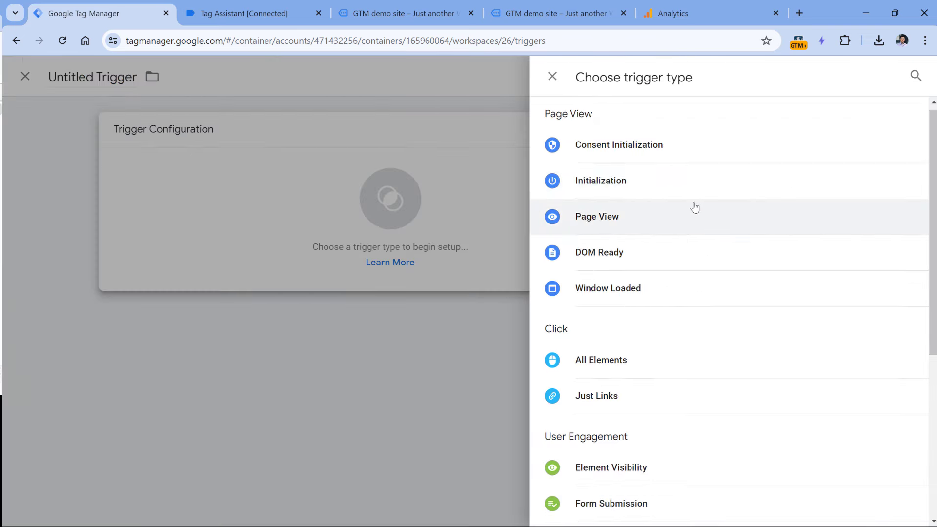
scroll(691, 202, "down", 5)
left_click(682, 392)
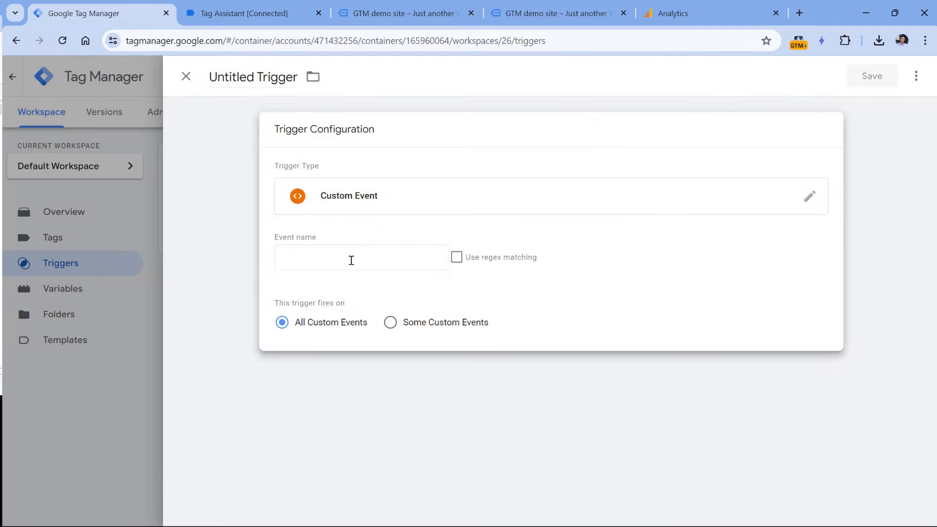
Set the trigger's event name to .* with regex matching enabled.
left_click(349, 259)
left_click(460, 263)
left_click(428, 251)
type(".*")
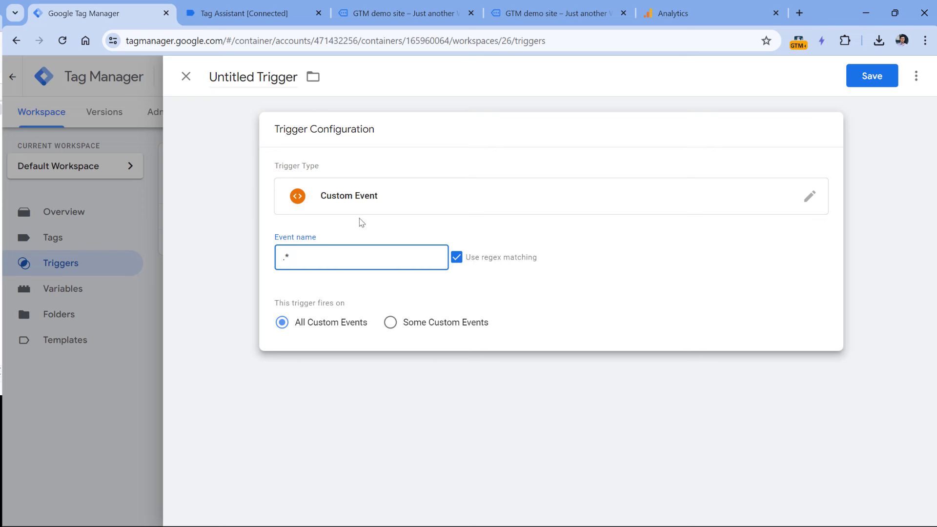
Limit the trigger to some custom events, with the condition dlv - country equals LT.
left_click(390, 323)
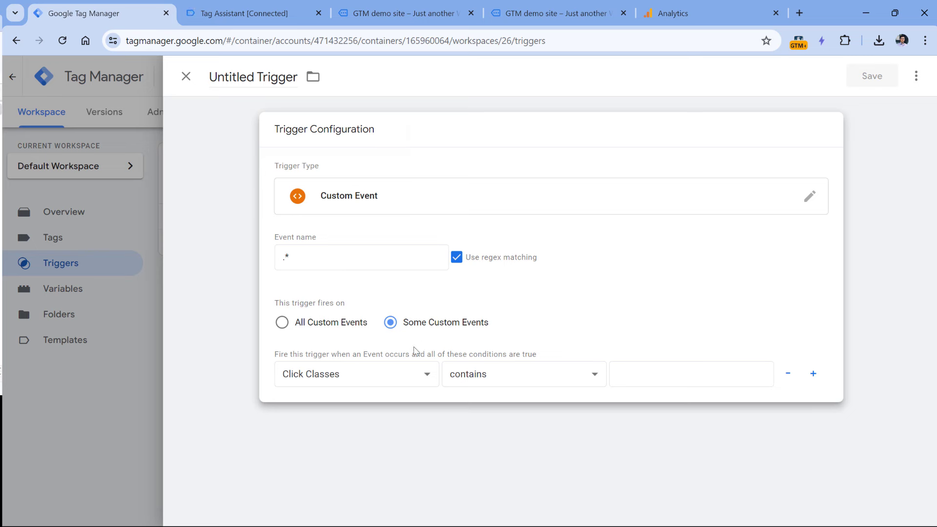
left_click(382, 374)
scroll(317, 198, "down", 1)
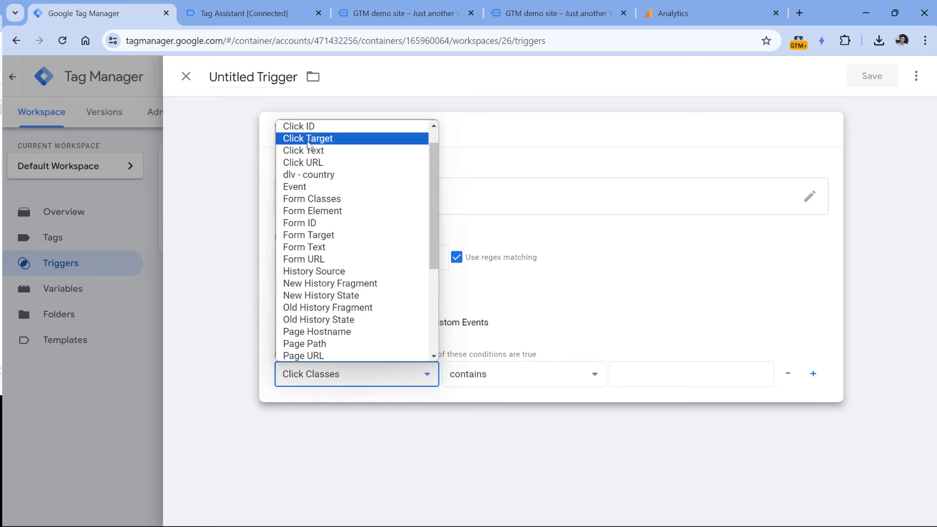
scroll(317, 138, "up", 1)
scroll(320, 185, "down", 5)
scroll(320, 185, "up", 3)
left_click(317, 198)
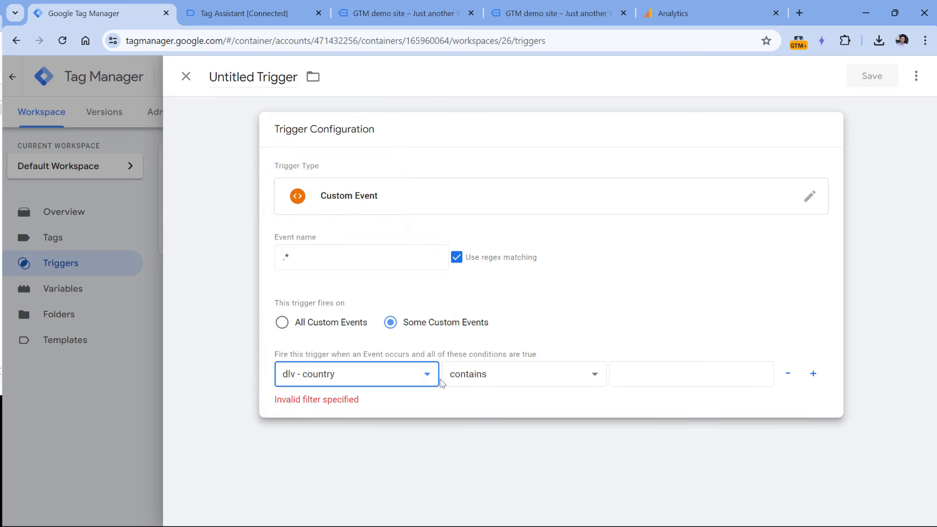
left_click(488, 383)
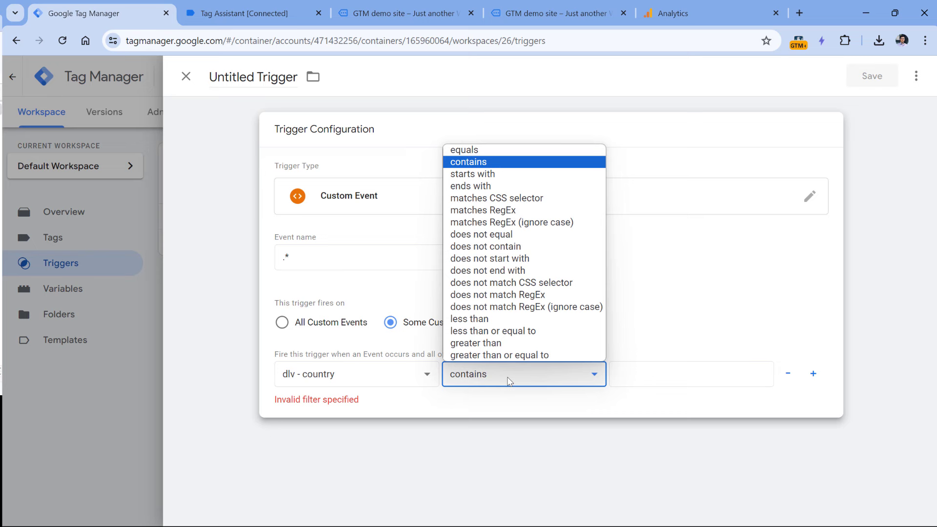
left_click(475, 151)
left_click(639, 371)
type("LT")
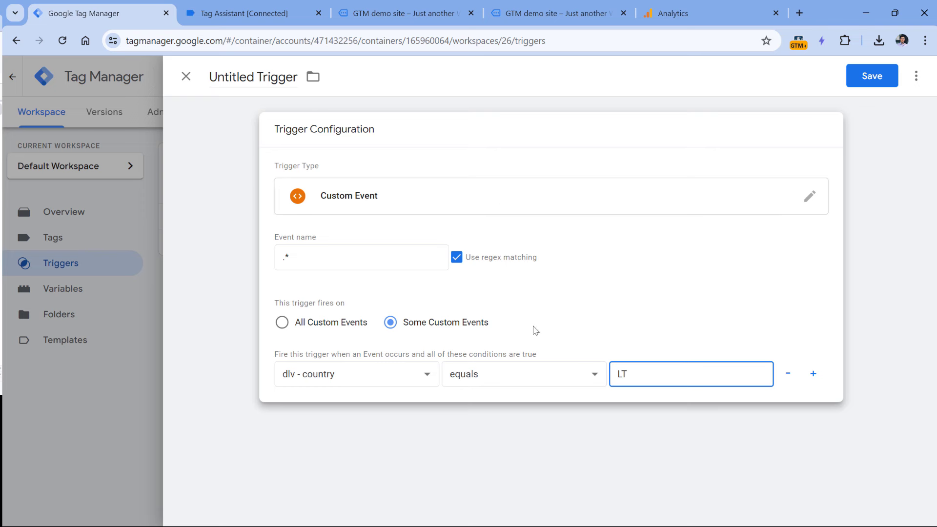
Name the trigger "blocking - LT traffic", save it, and open the container's tag list.
left_click(248, 77)
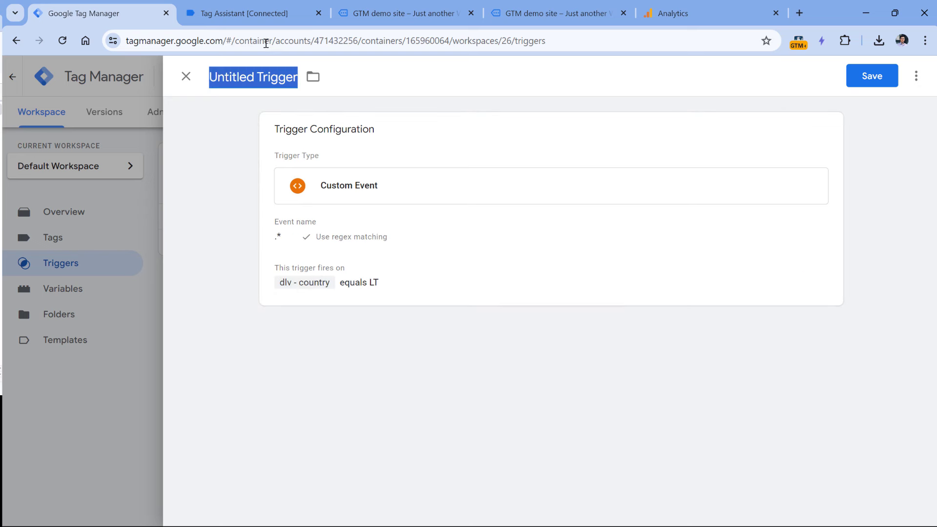
type("blocking")
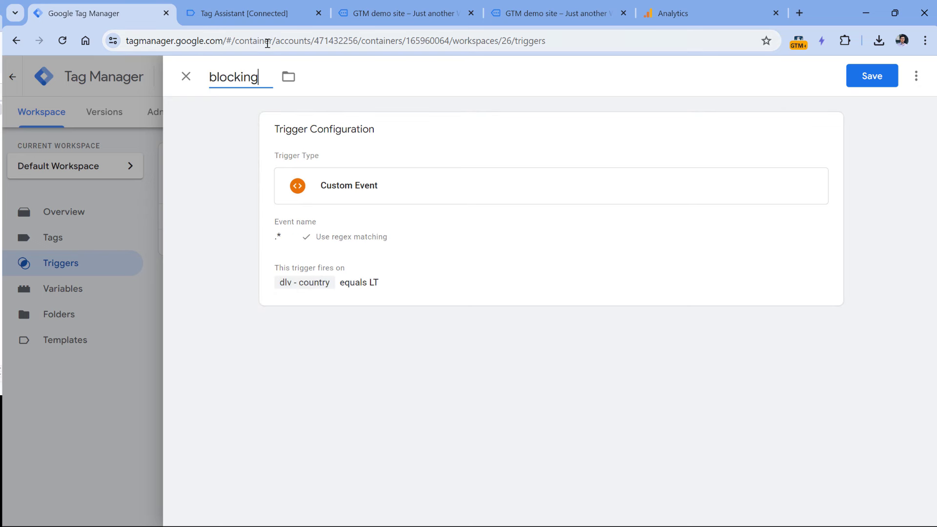
type(" - LT tracking")
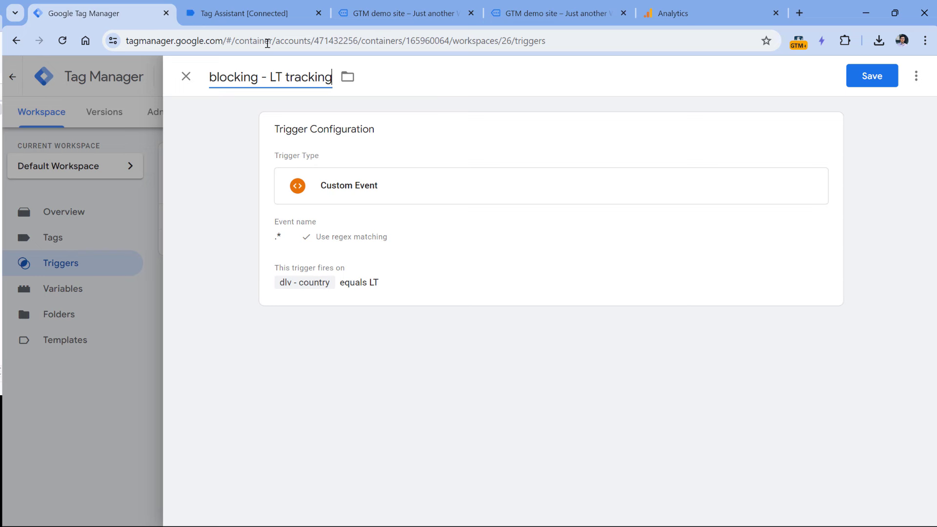
key("BackSpace")
key("BackSpace")
key("BackSpace")
key("BackSpace")
key("BackSpace")
type("ffic")
left_click(872, 76)
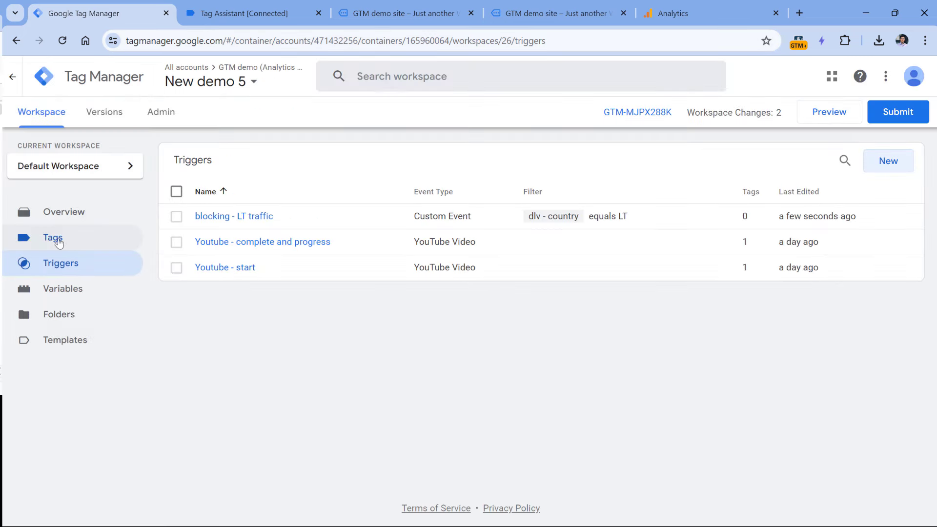
left_click(58, 239)
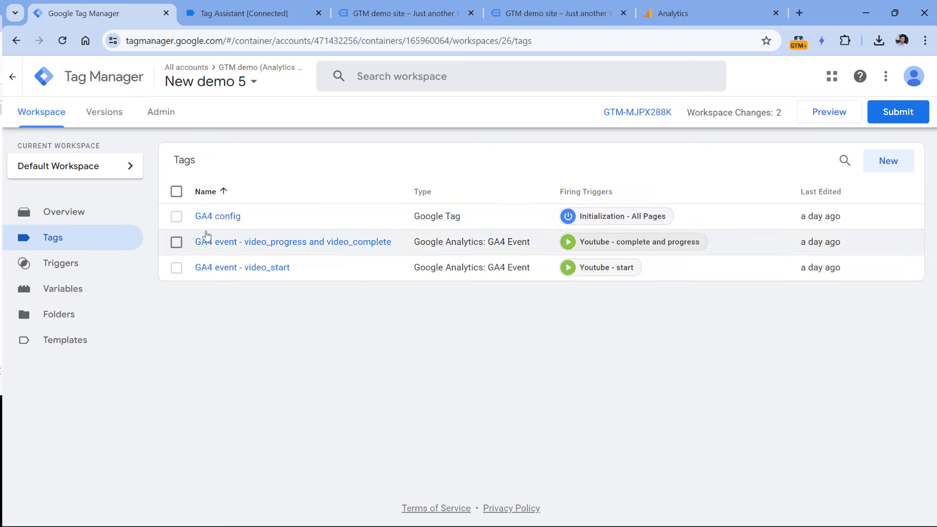
left_click(218, 218)
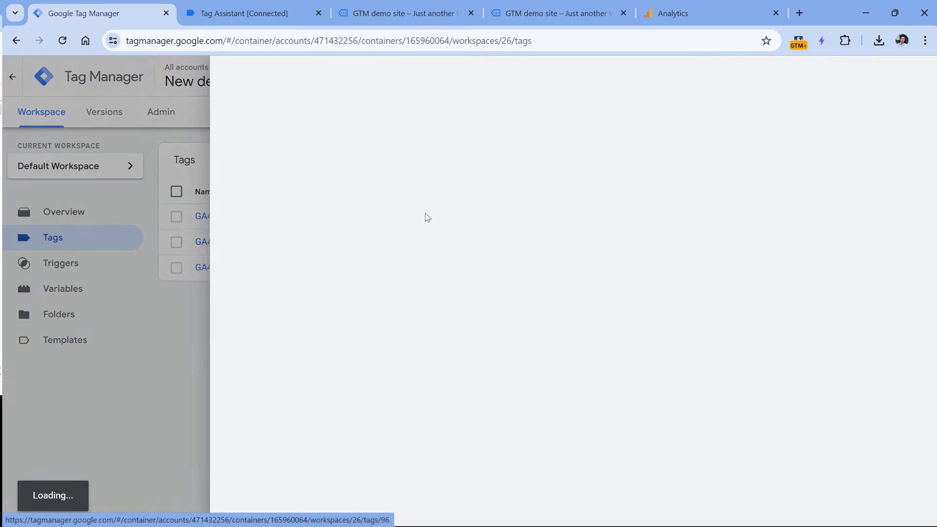
left_click(387, 289)
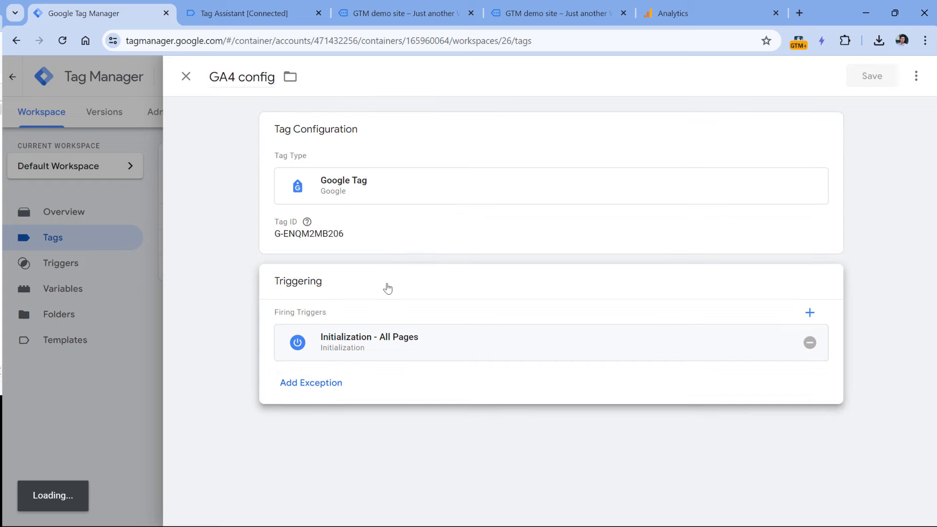
left_click(311, 383)
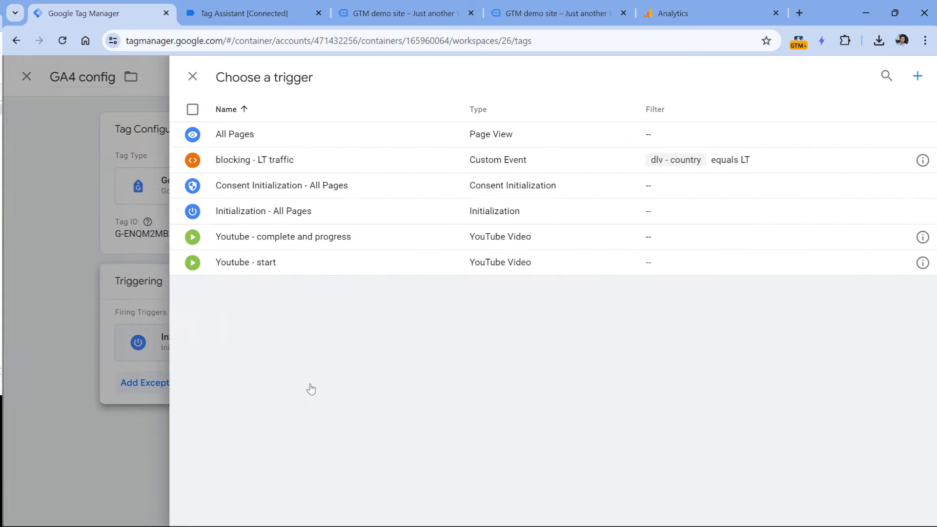
left_click(250, 165)
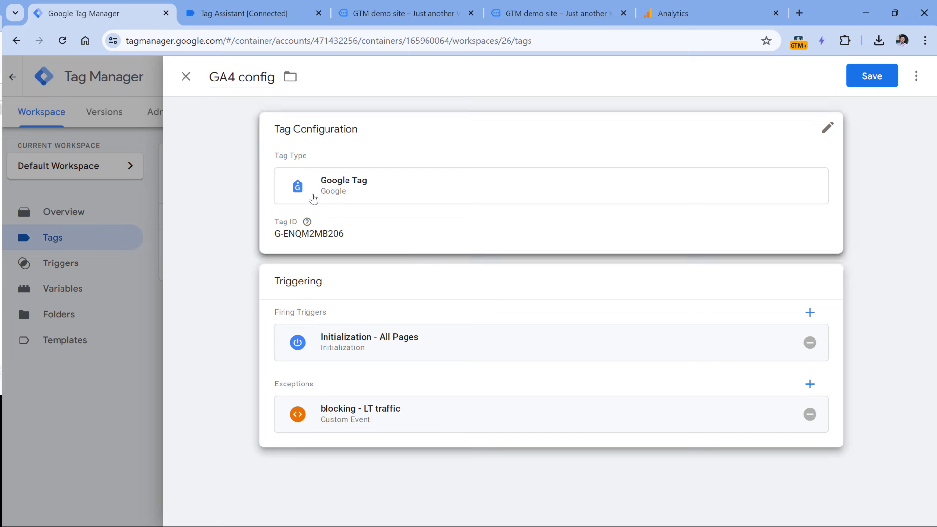
left_click(810, 415)
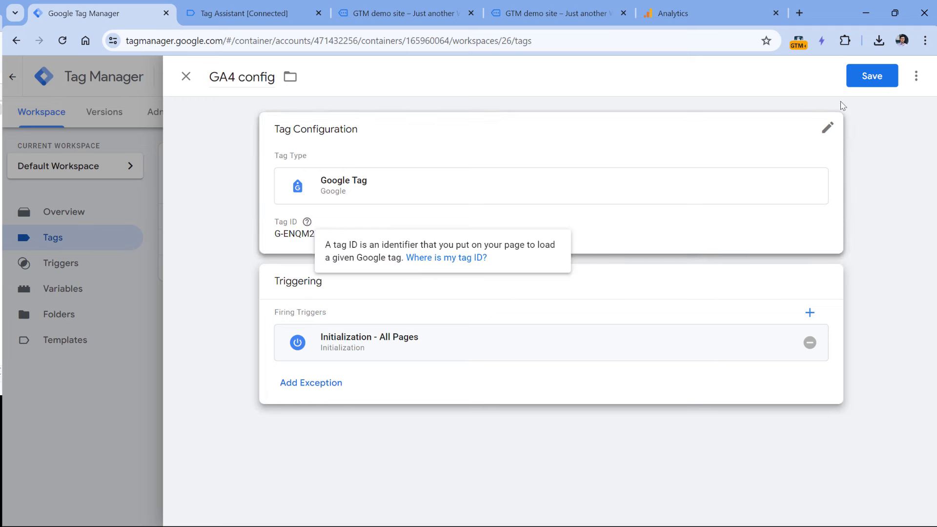
left_click(186, 77)
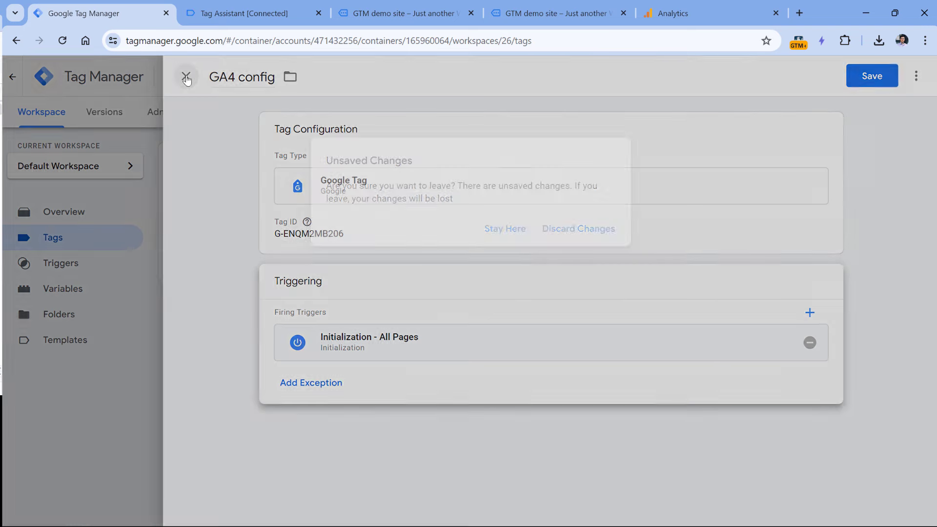
left_click(569, 229)
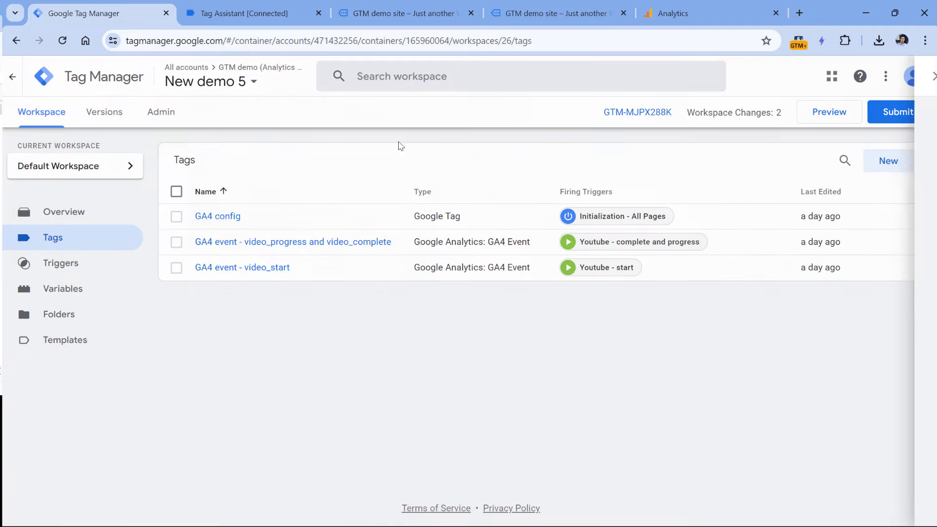
Add "blocking - LT traffic" as an exception to all three tags at once and save the changes.
left_click(176, 191)
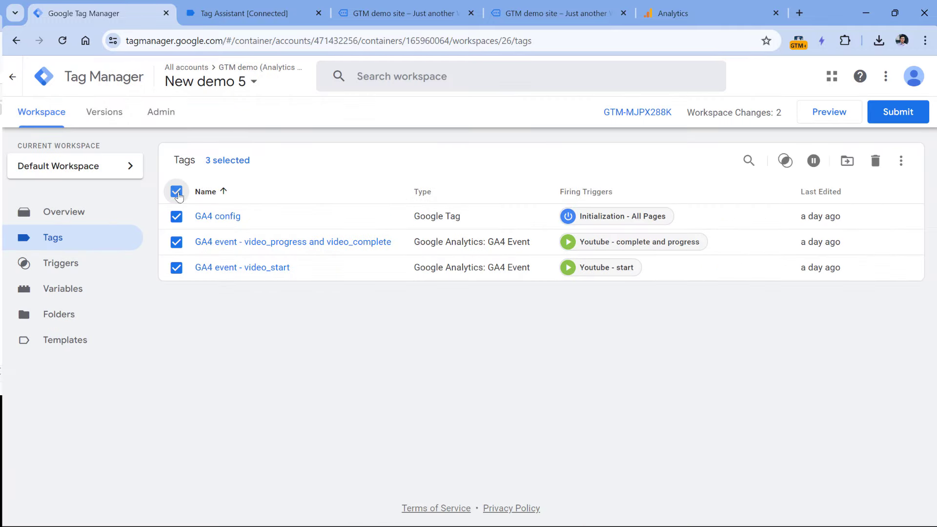
left_click(784, 164)
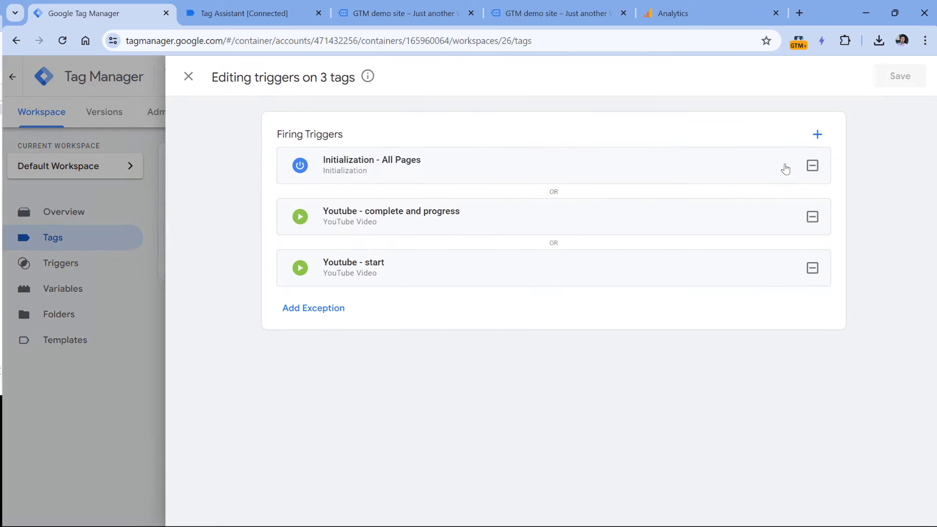
left_click(316, 316)
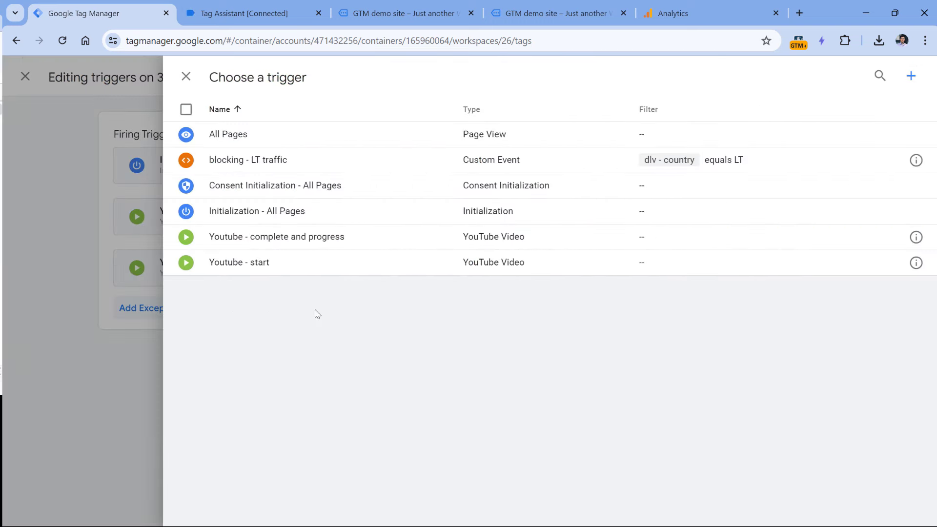
left_click(257, 164)
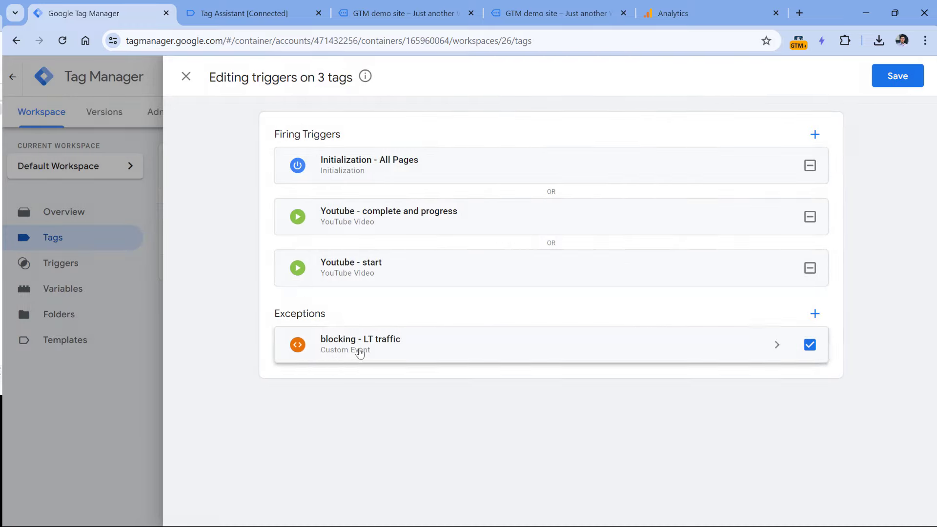
left_click(899, 78)
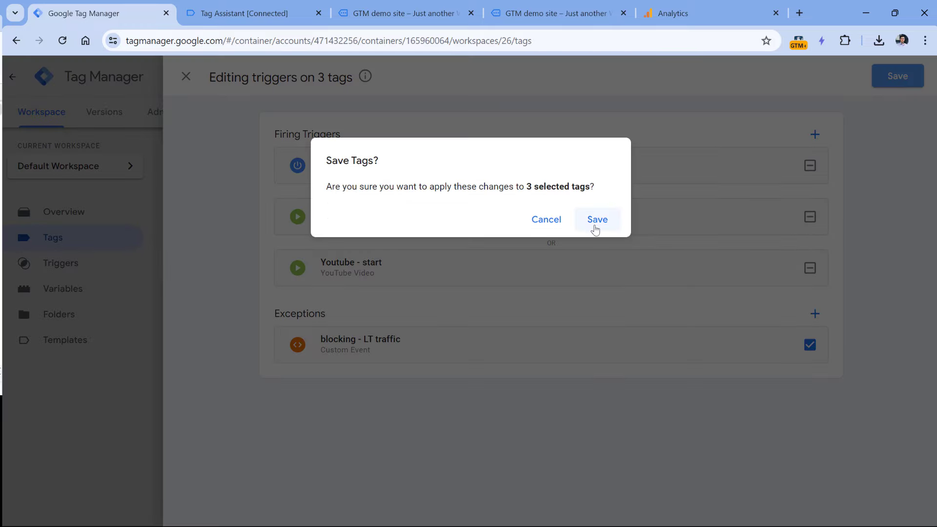
left_click(596, 221)
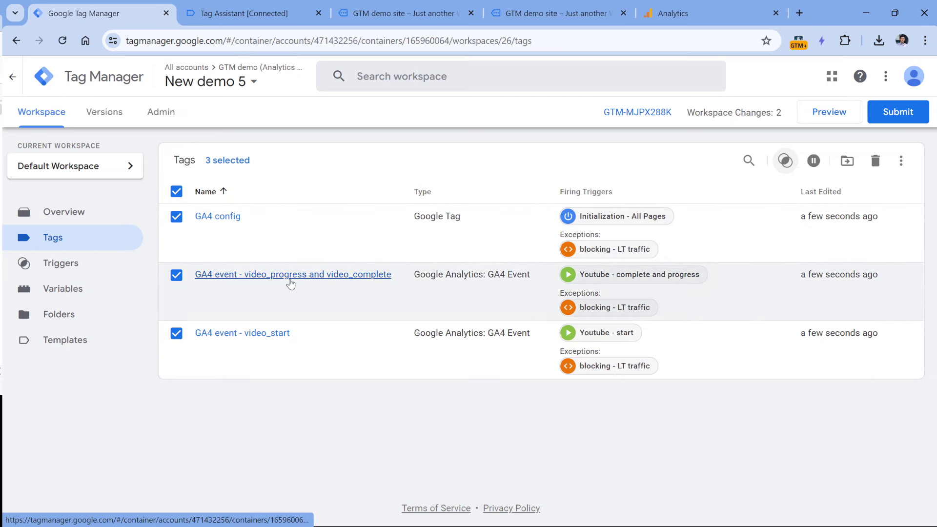
Check the country value pushed to the data layer by the Message event in Tag Assistant.
left_click(254, 13)
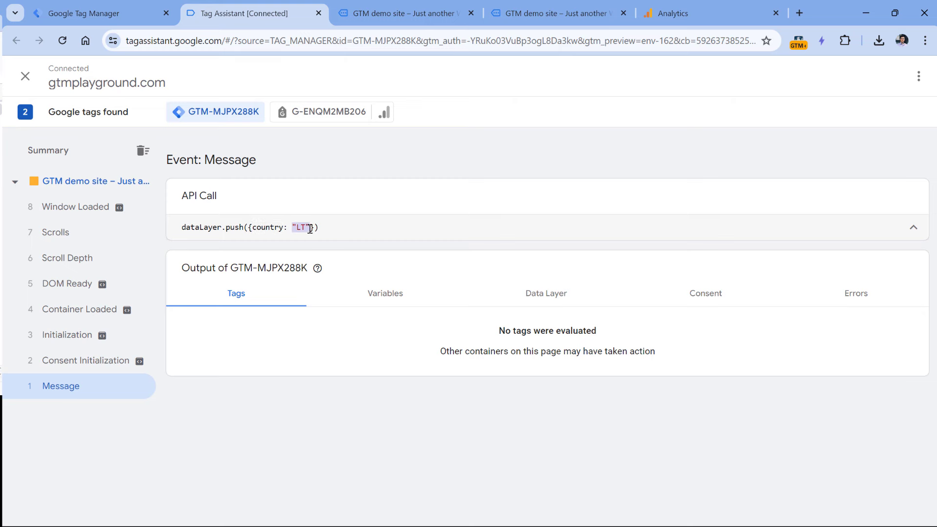
key("ctrl+shift+Tab")
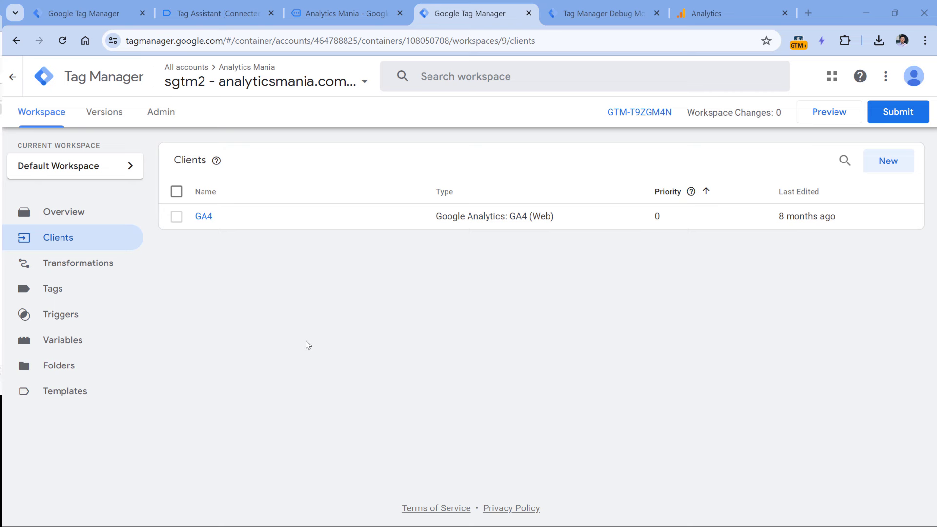
View the server container's tags and examine the event data of the latest page_view in its debug mode.
left_click(69, 293)
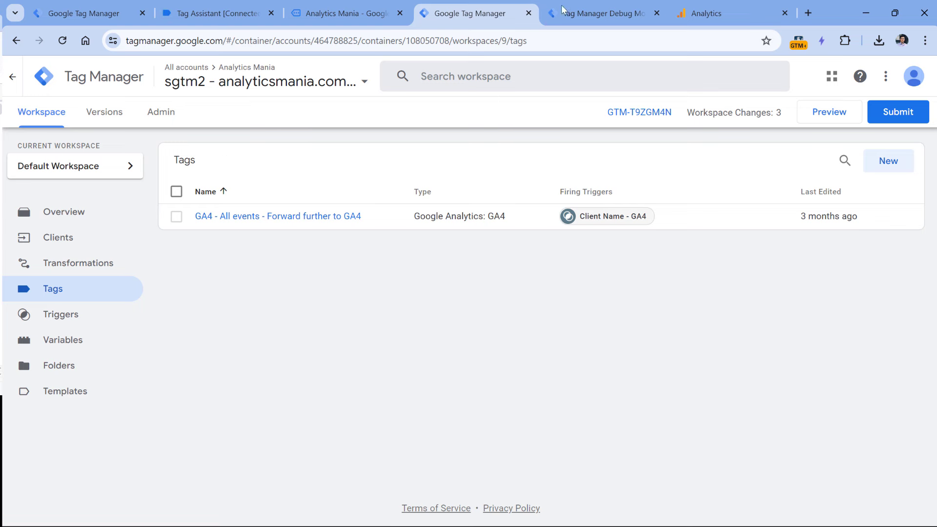
left_click(616, 13)
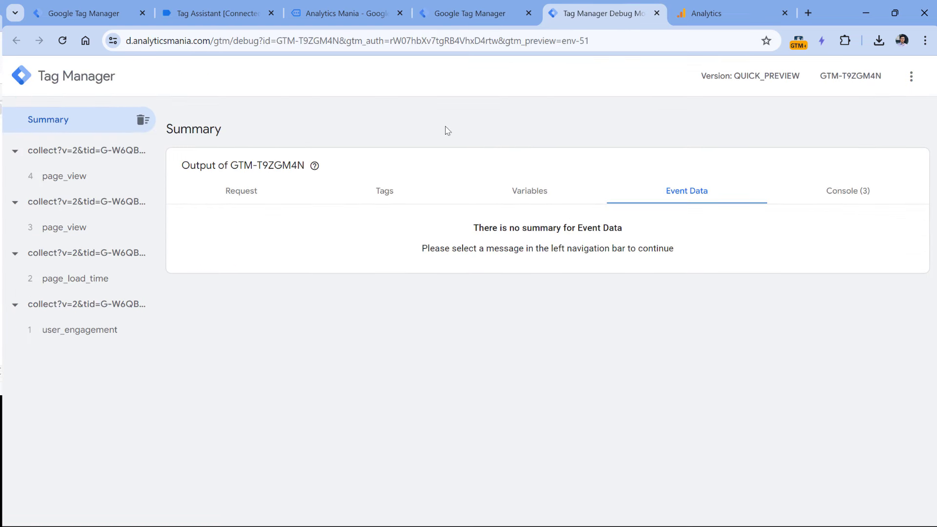
left_click(74, 181)
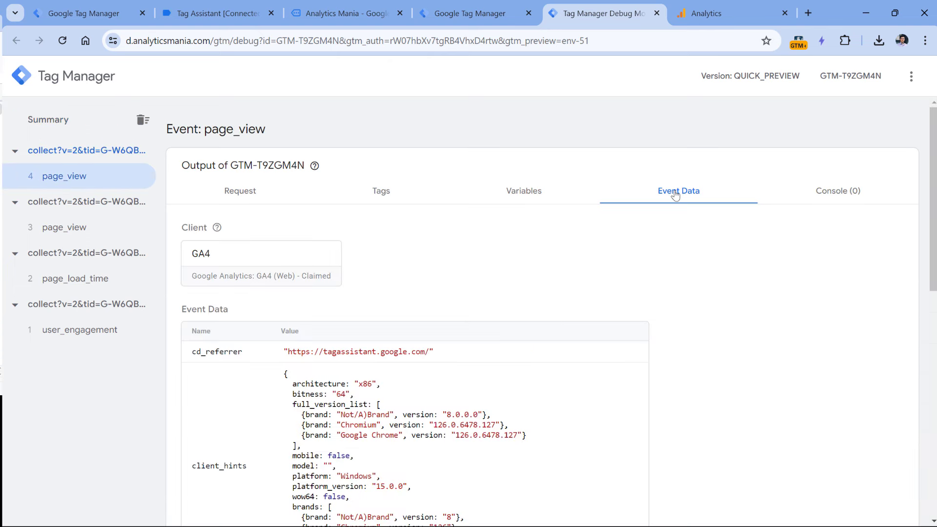
scroll(548, 370, "down", 4)
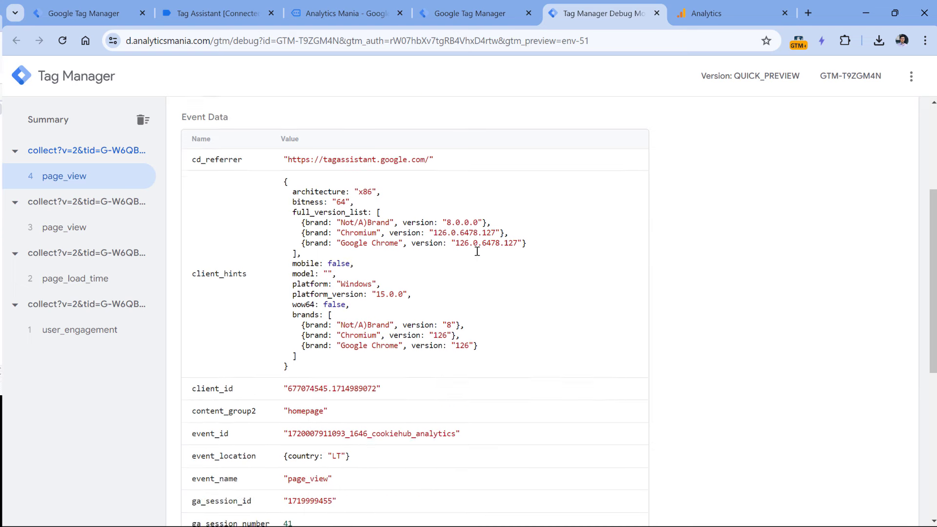
scroll(477, 252, "down", 2)
scroll(470, 234, "up", 2)
scroll(459, 185, "down", 3)
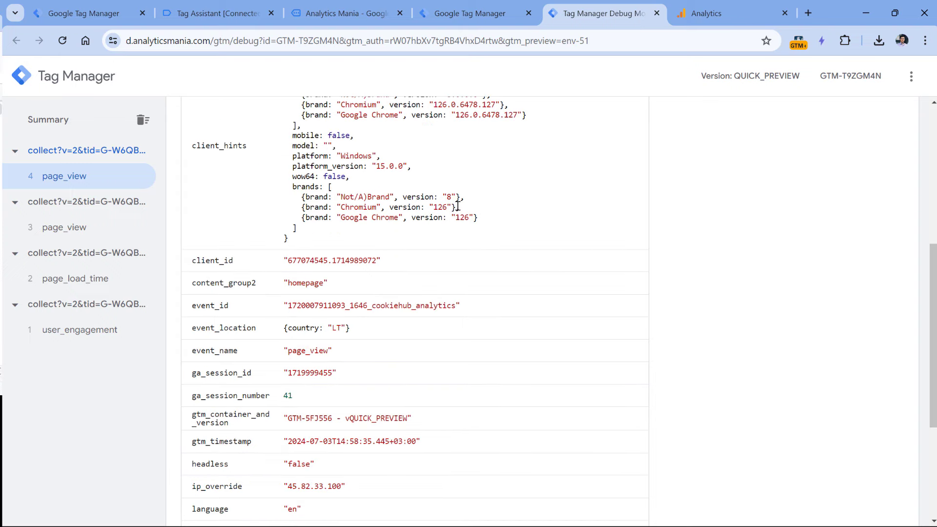
Inspect the event_location parameter and its nested country key in the page_view event data.
double_click(216, 332)
left_click_drag(350, 328, 285, 333)
left_click(310, 337)
double_click(303, 328)
left_click_drag(345, 329, 327, 328)
left_click_drag(347, 330, 336, 331)
Review the start of the page_view event data again and return to the server container's tag list.
scroll(451, 279, "up", 5)
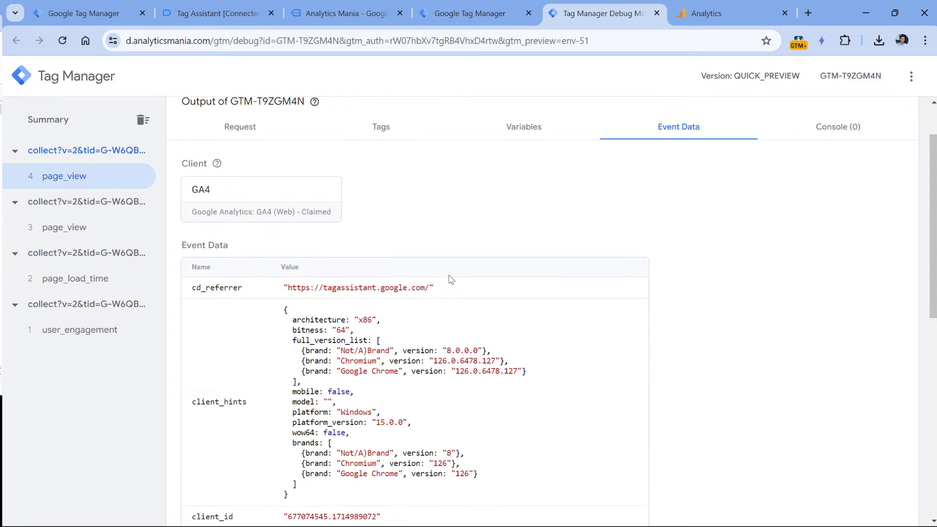
scroll(451, 279, "down", 2)
scroll(378, 388, "up", 4)
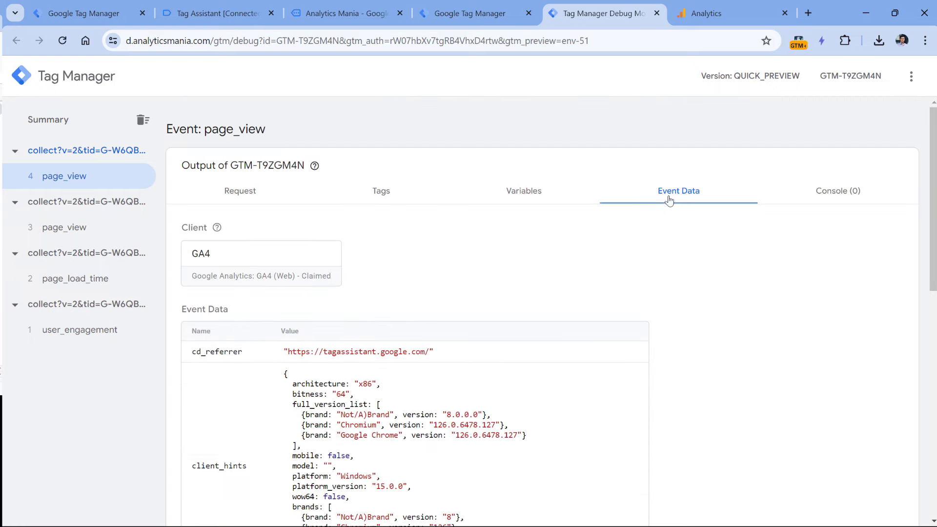
scroll(559, 291, "down", 1)
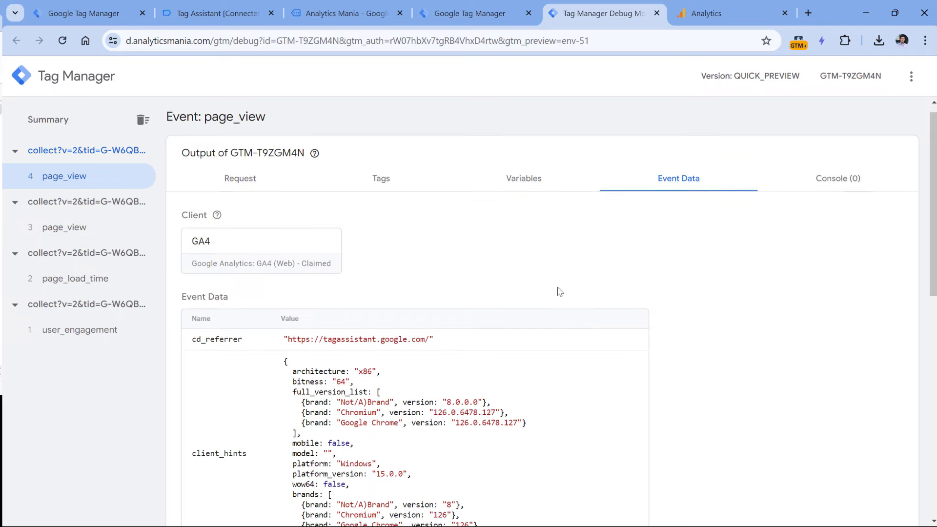
scroll(560, 291, "up", 1)
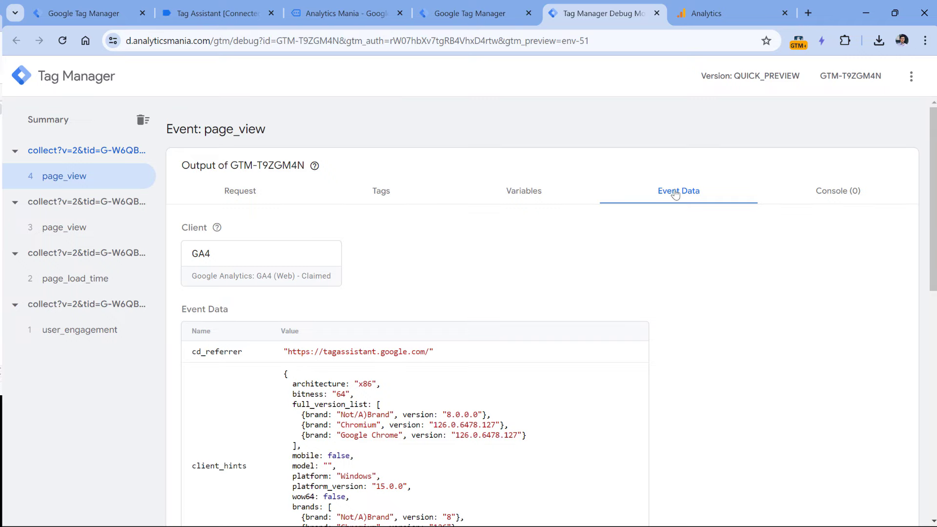
left_click(472, 18)
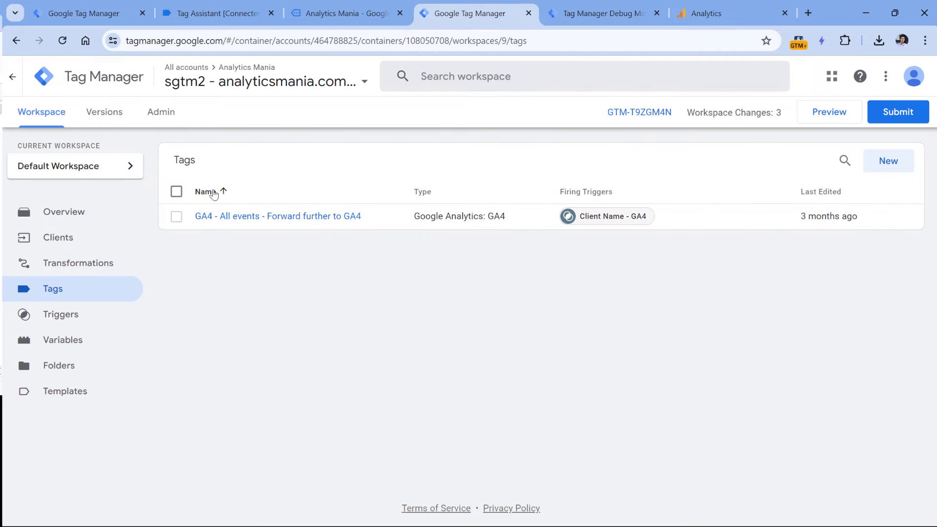
Create a new user-defined variable of the Event Data type in the server container.
left_click(63, 341)
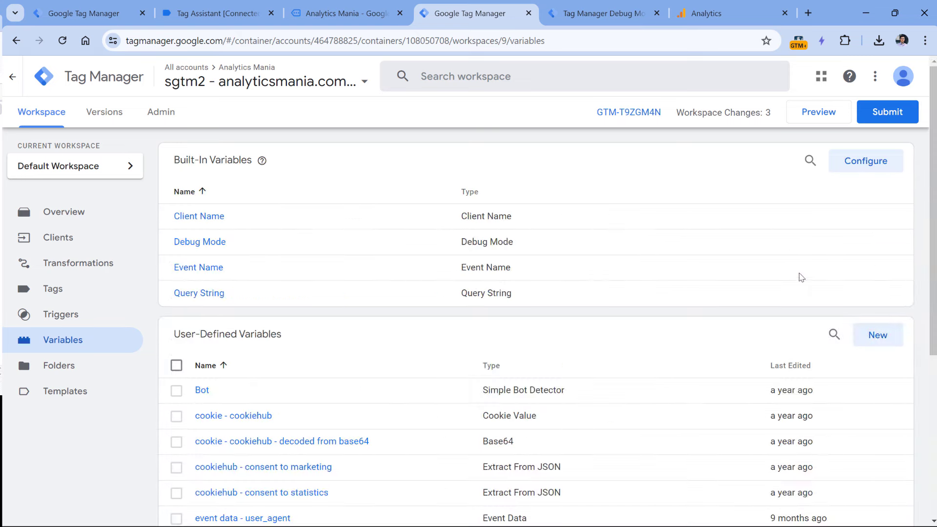
left_click(876, 336)
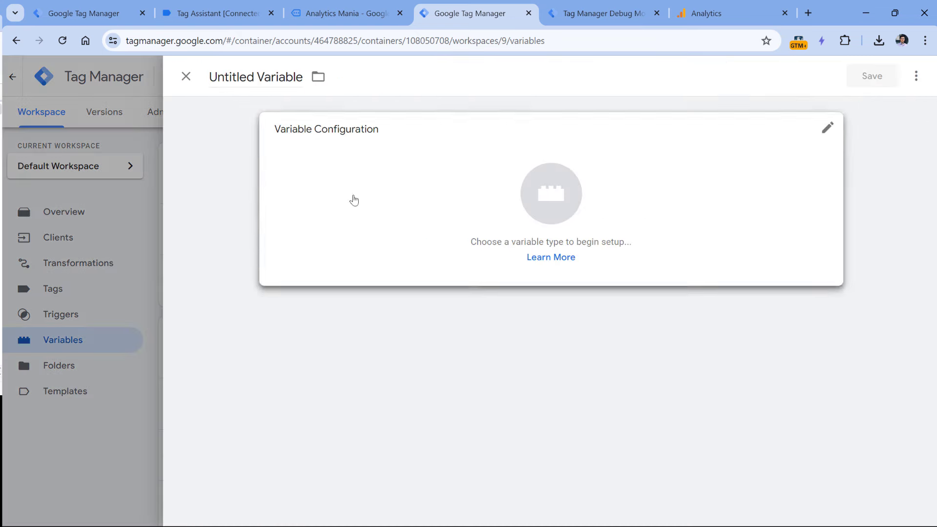
left_click(349, 199)
scroll(643, 189, "down", 8)
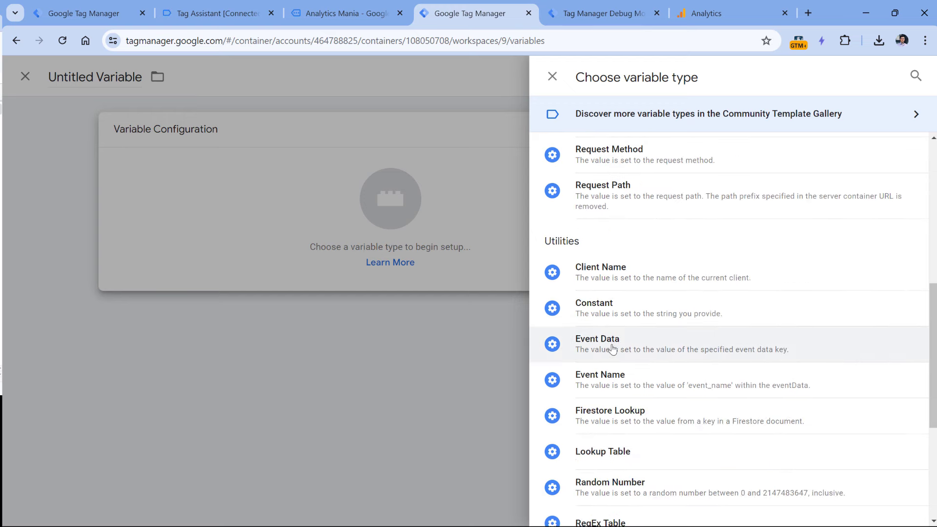
left_click(613, 349)
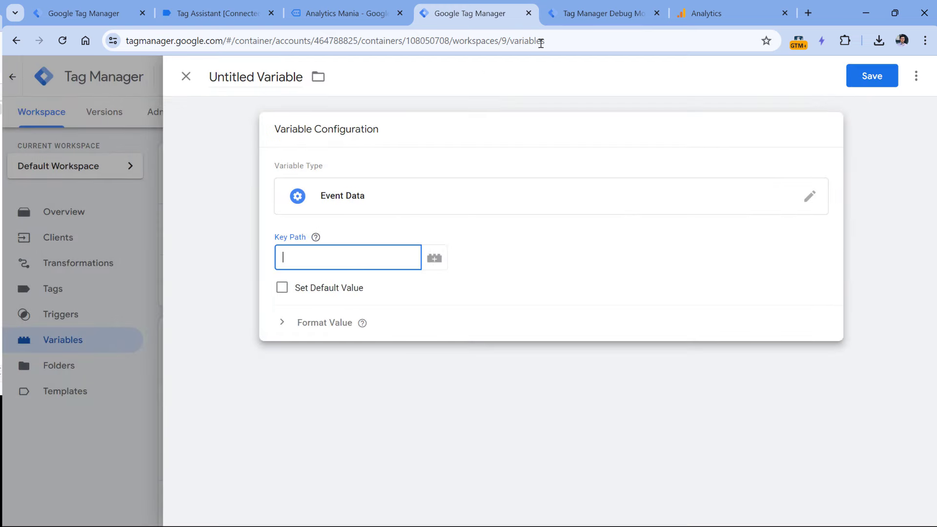
Copy the event_location parameter name from the page_view event data in debug mode into the new variable's key path.
left_click(595, 15)
scroll(299, 259, "down", 10)
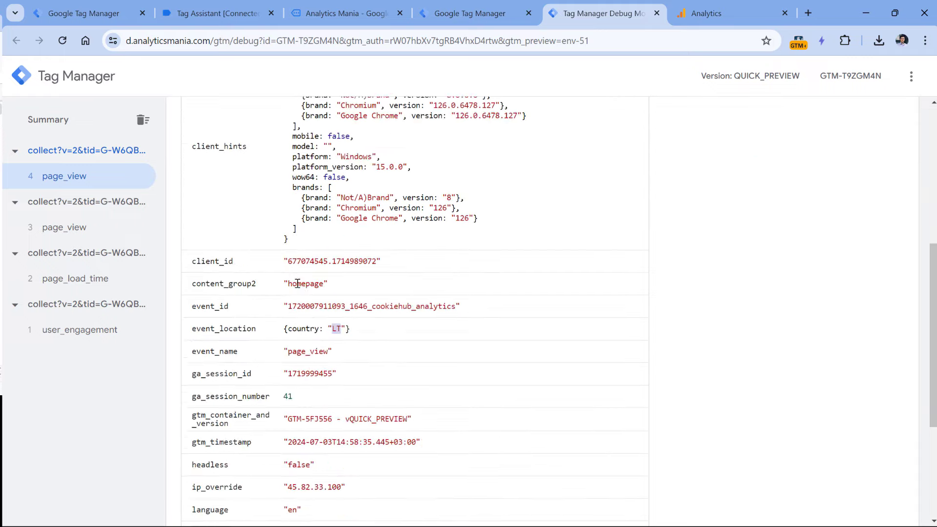
double_click(213, 202)
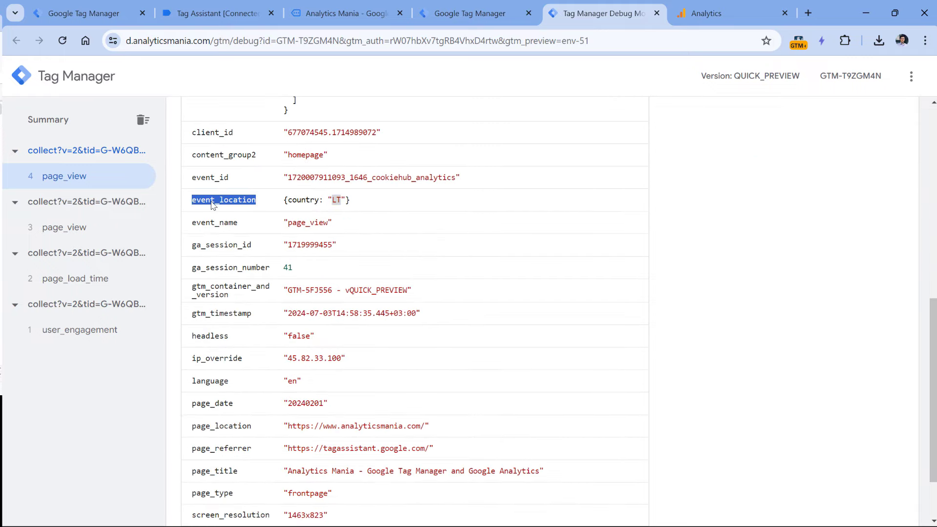
right_click(213, 204)
left_click(249, 213)
left_click(469, 13)
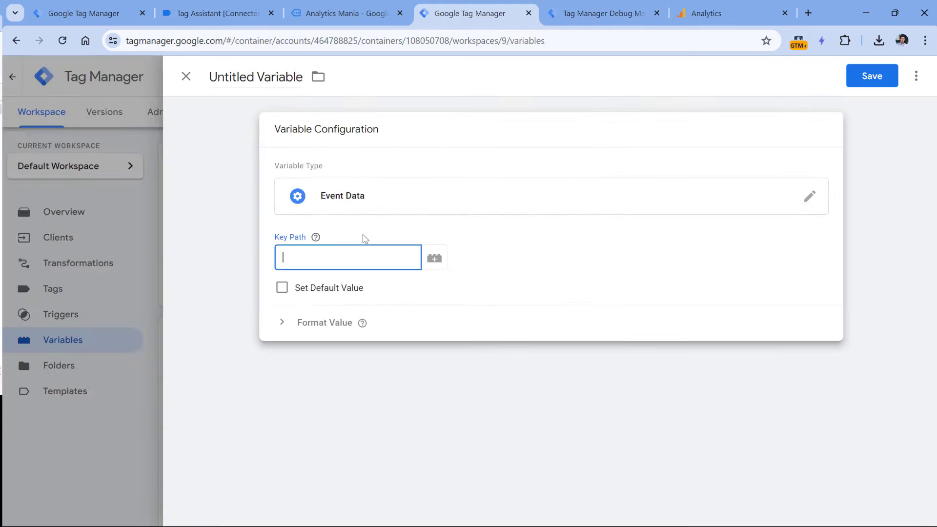
key("ctrl+v")
Examine how the country key is nested inside the event_location object in the page_view event data.
left_click(594, 10)
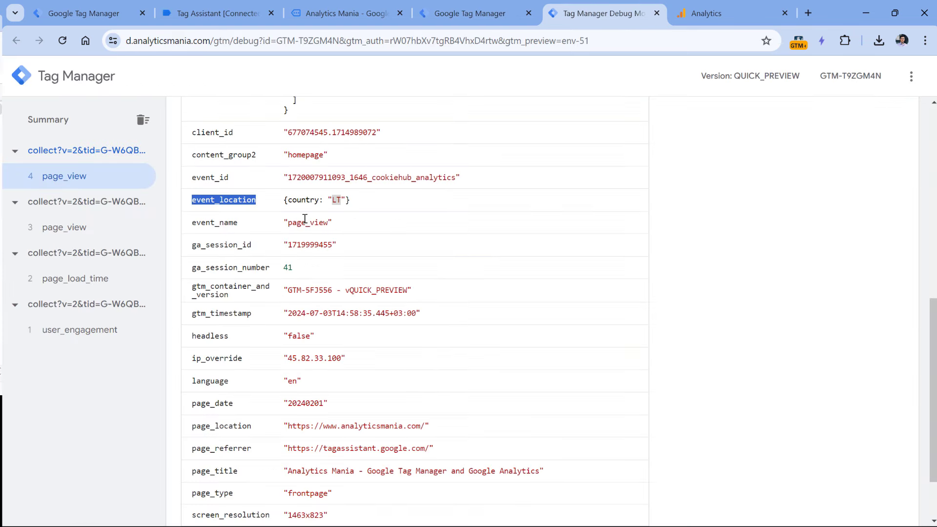
left_click_drag(324, 201, 347, 201)
left_click(347, 201)
triple_click(294, 203)
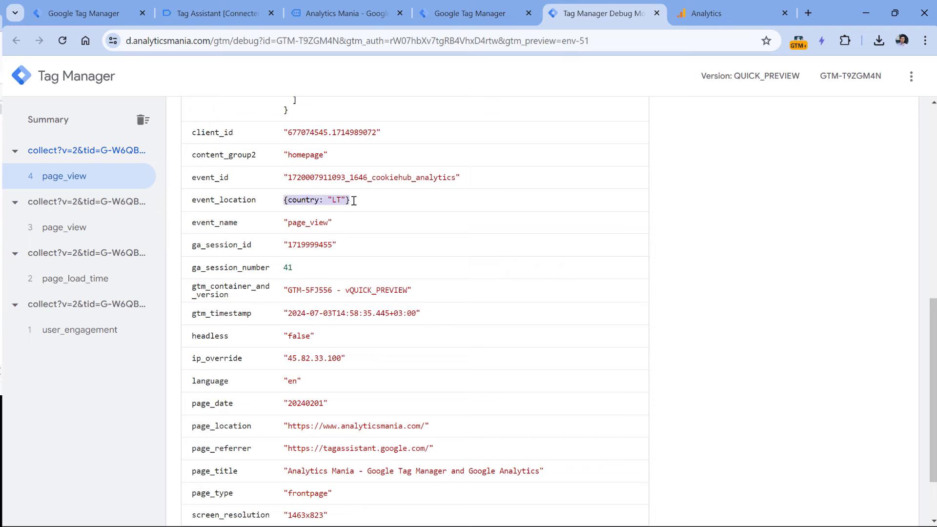
left_click(346, 201)
left_click_drag(283, 201, 288, 202)
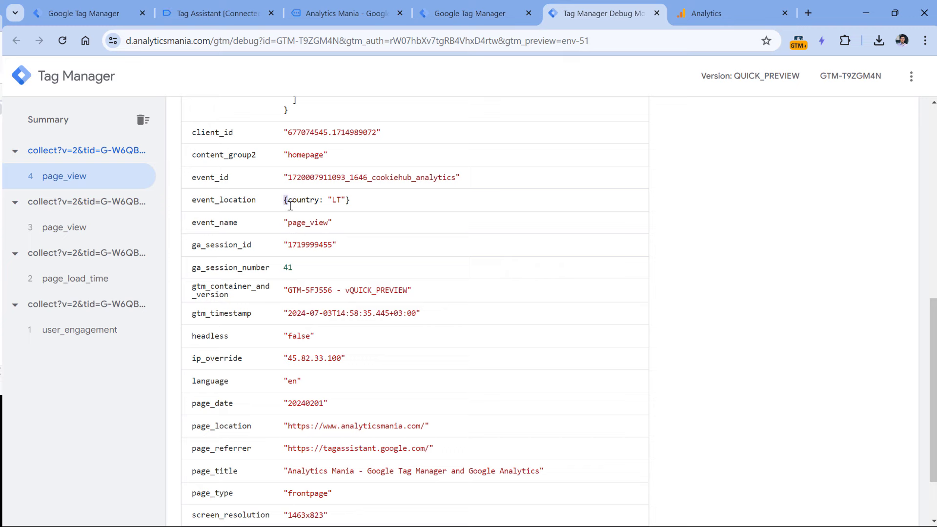
left_click(348, 202)
double_click(309, 202)
double_click(234, 201)
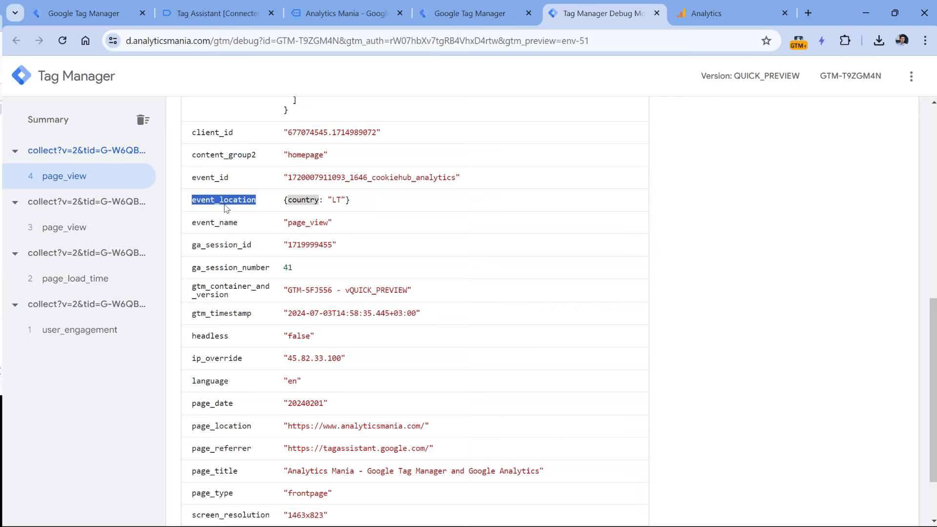
Extend the variable's key path to event_location.country and compare it with the debug event data.
double_click(307, 202)
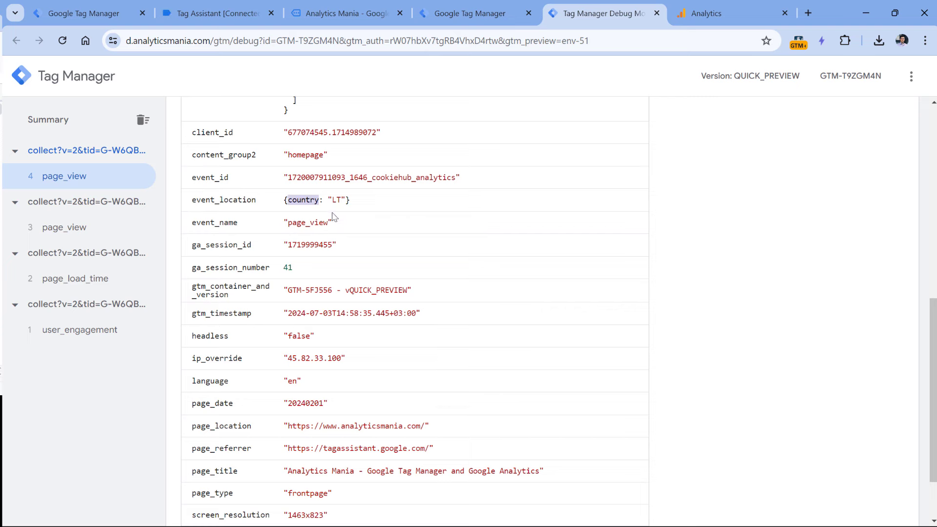
left_click(471, 12)
type(".")
key("ctrl+v")
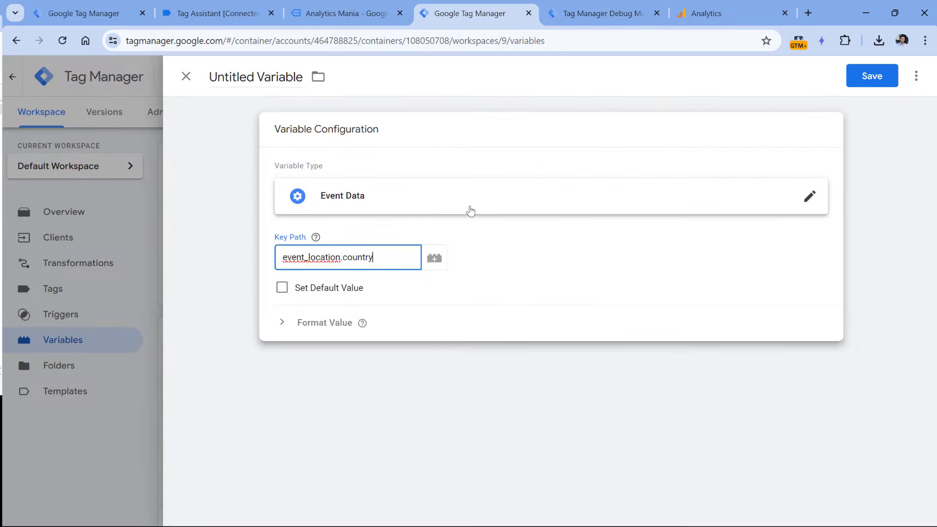
key("ctrl+Tab")
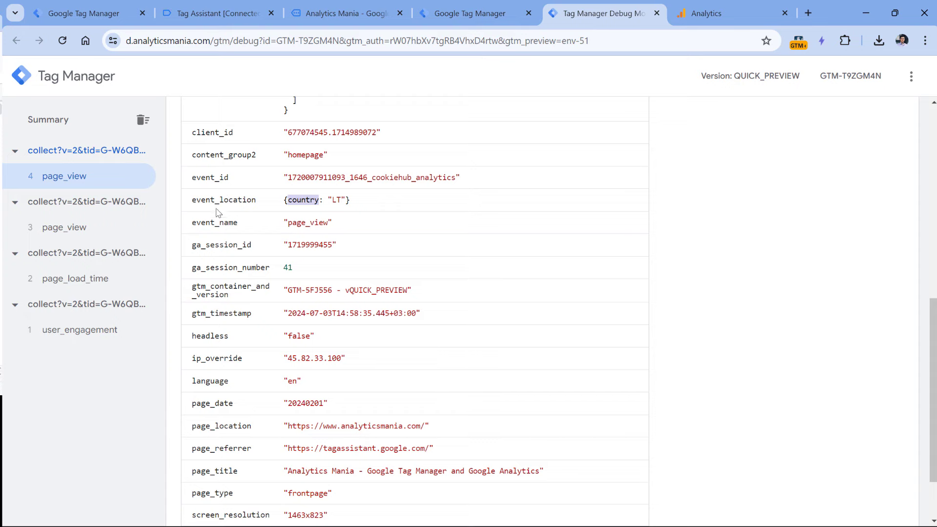
left_click(476, 13)
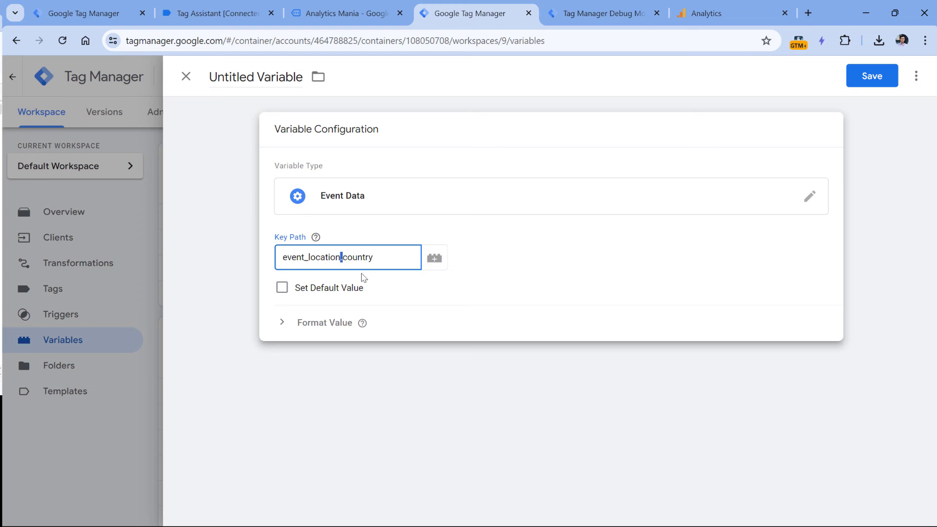
Name the variable "event data - event_location.country" and save it.
left_click(263, 74)
type("event -")
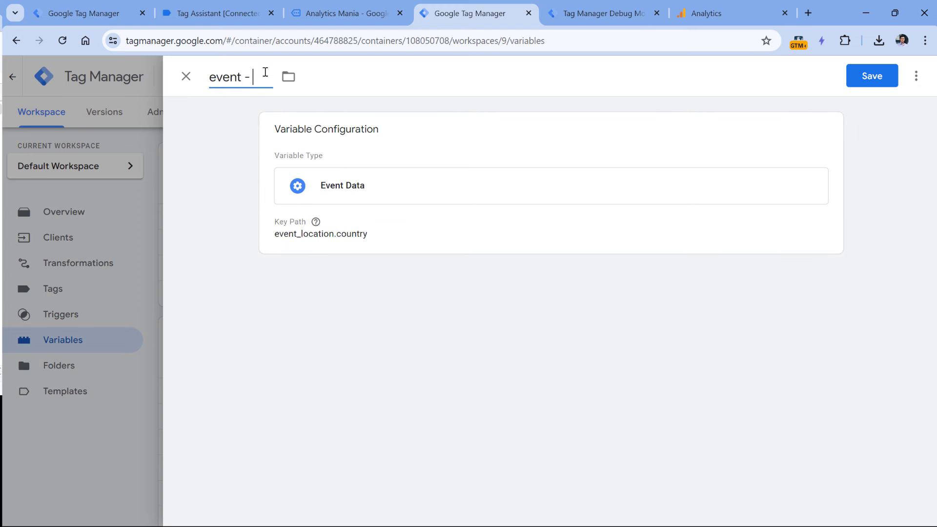
key("ctrl+v")
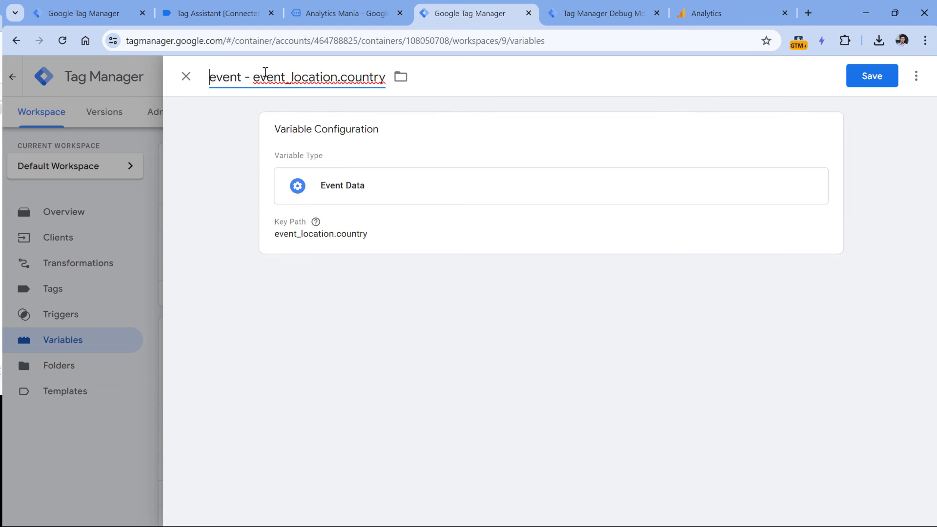
key("Home")
key("ctrl+Right")
type("data")
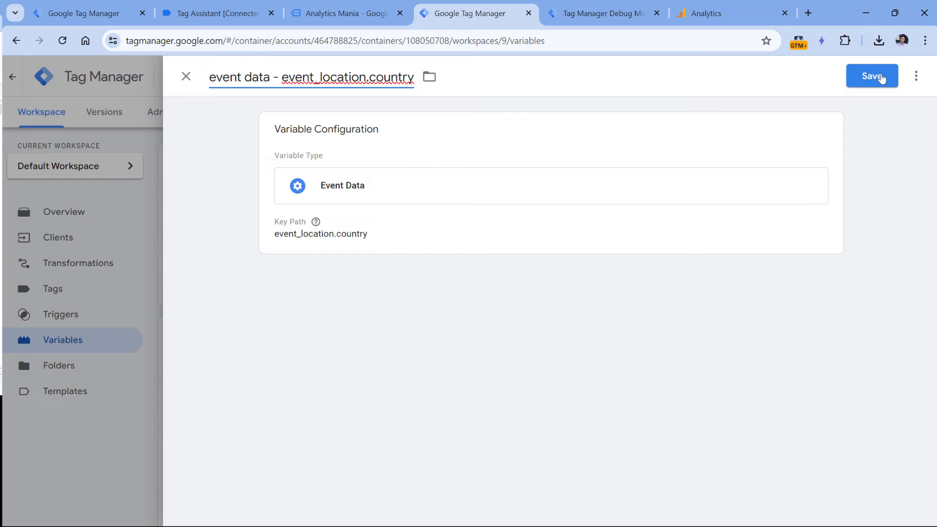
left_click(878, 76)
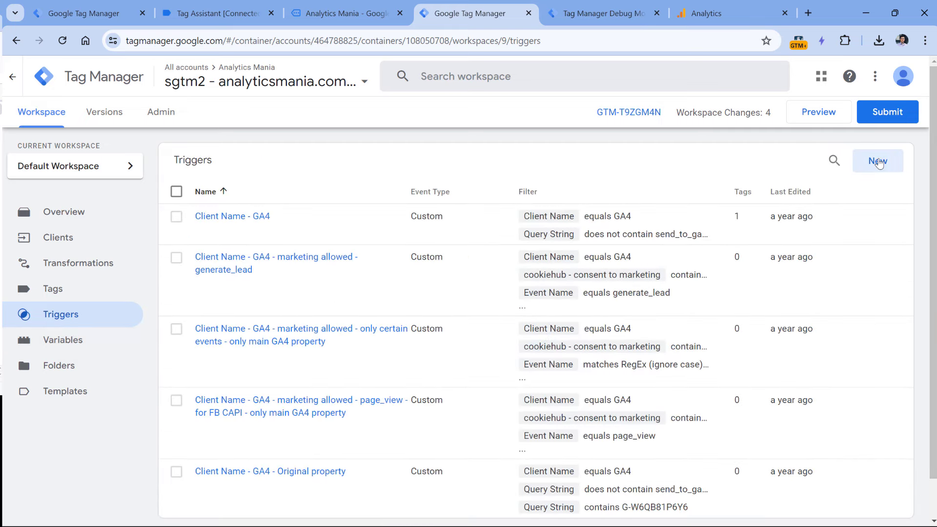
Create a new trigger of the Custom type in the server container that fires on some events.
left_click(877, 162)
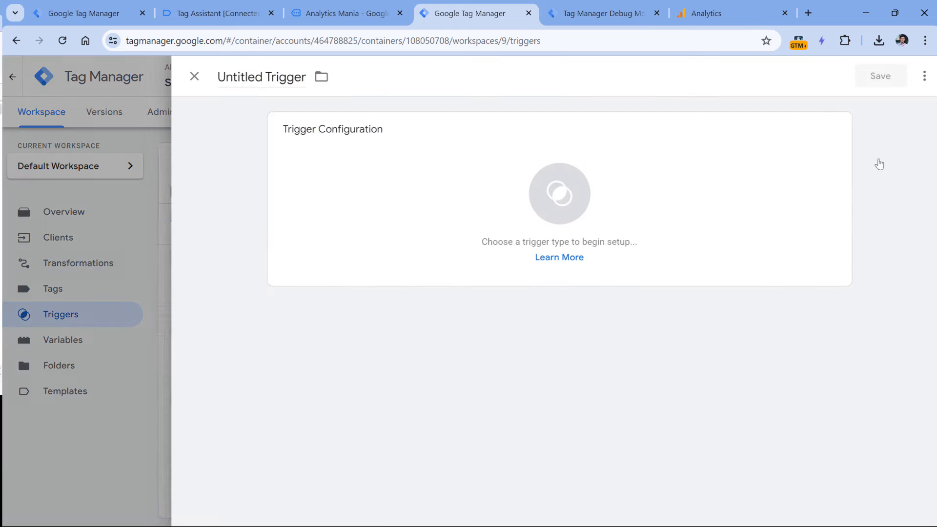
left_click(345, 189)
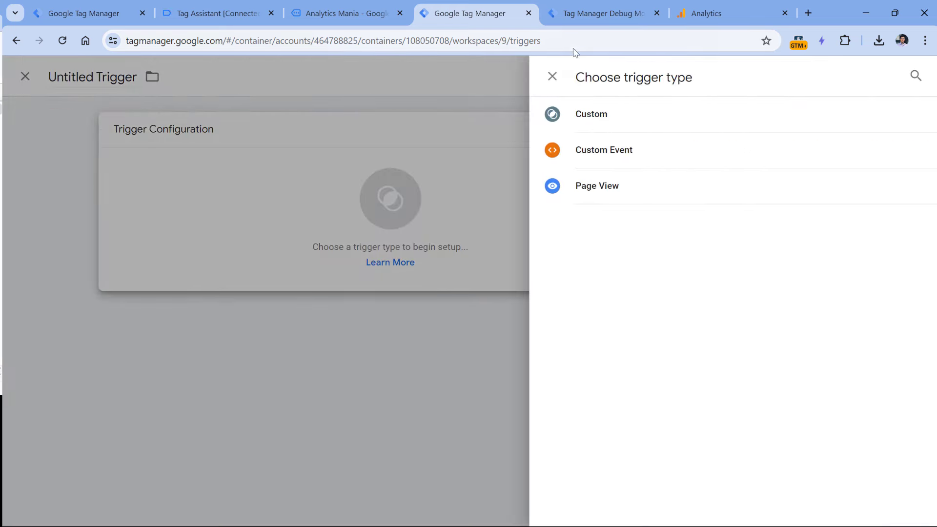
left_click(601, 118)
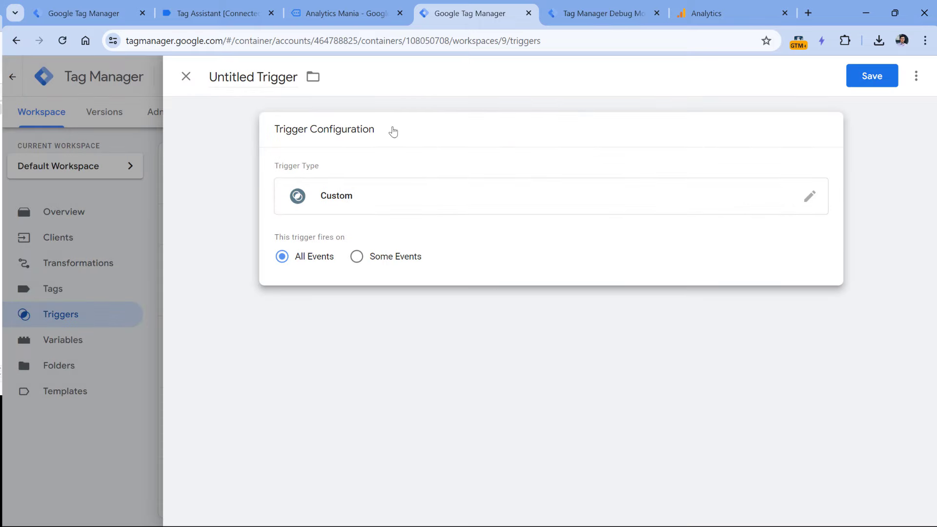
left_click(356, 257)
Set the trigger condition to event data - event_location.country equals LT.
left_click(356, 312)
scroll(386, 242, "down", 1)
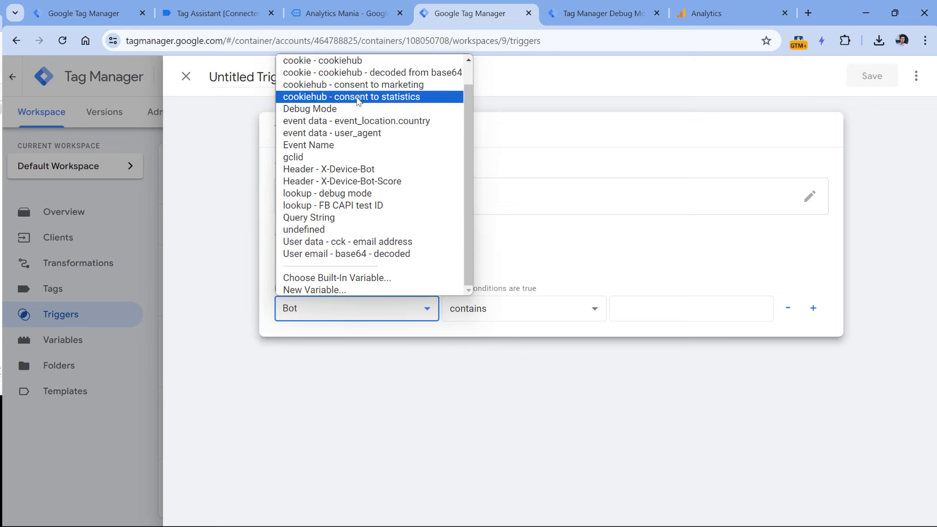
left_click(348, 122)
left_click(517, 318)
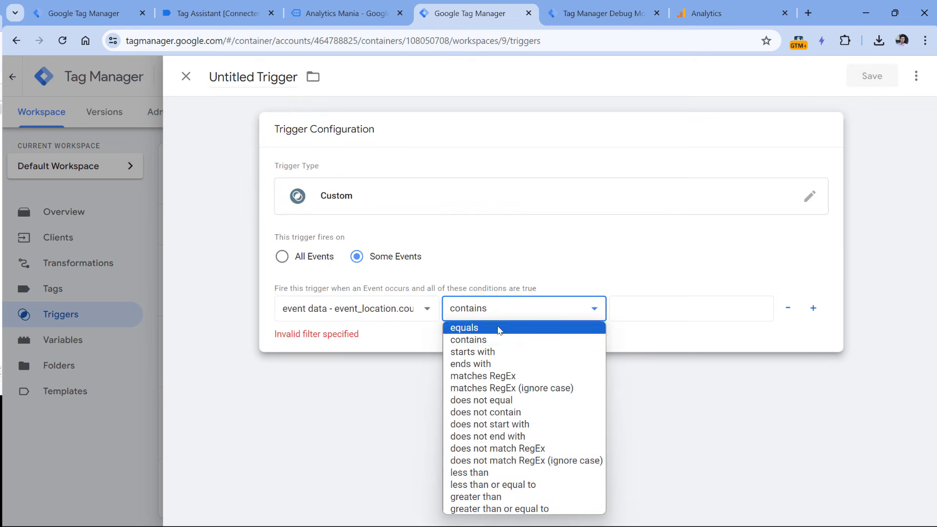
left_click(498, 328)
left_click(648, 307)
type("LT")
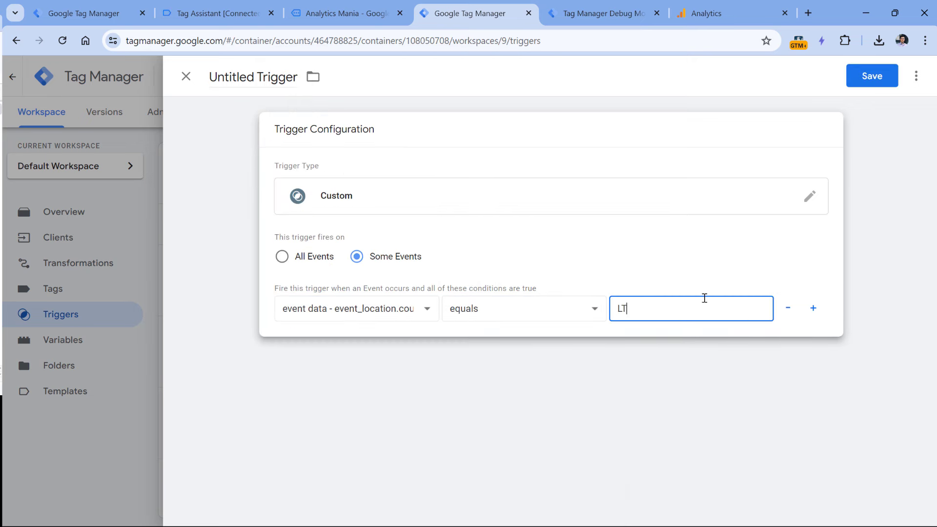
Name the trigger "blocking - LT" and save it.
left_click(242, 77)
type("blocking -")
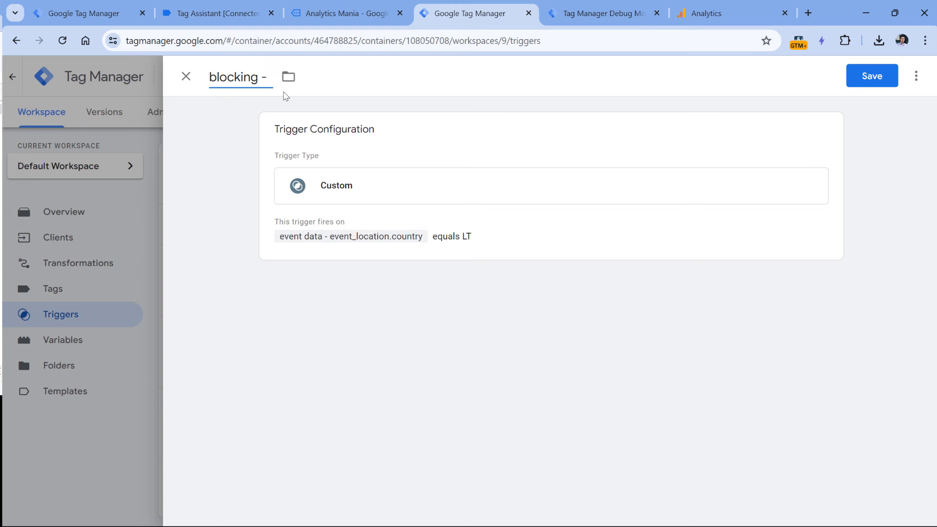
type("LT")
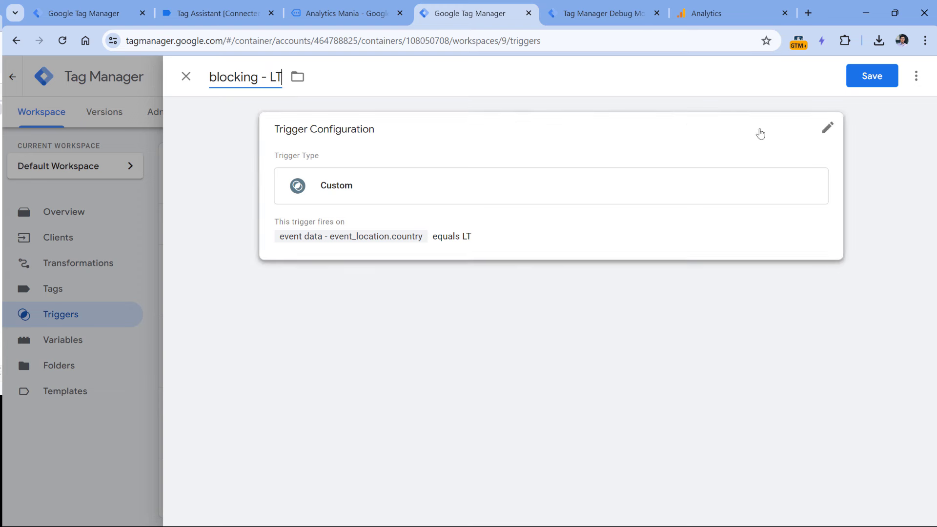
left_click(873, 80)
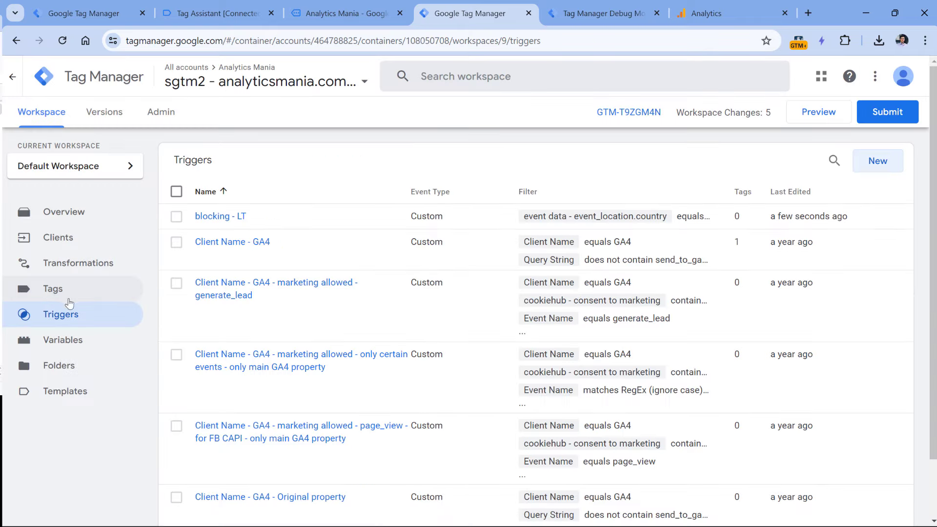
Add the blocking - LT trigger as an exception to the "GA4 - All events - Forward further to GA4" tag and save the tag.
left_click(52, 291)
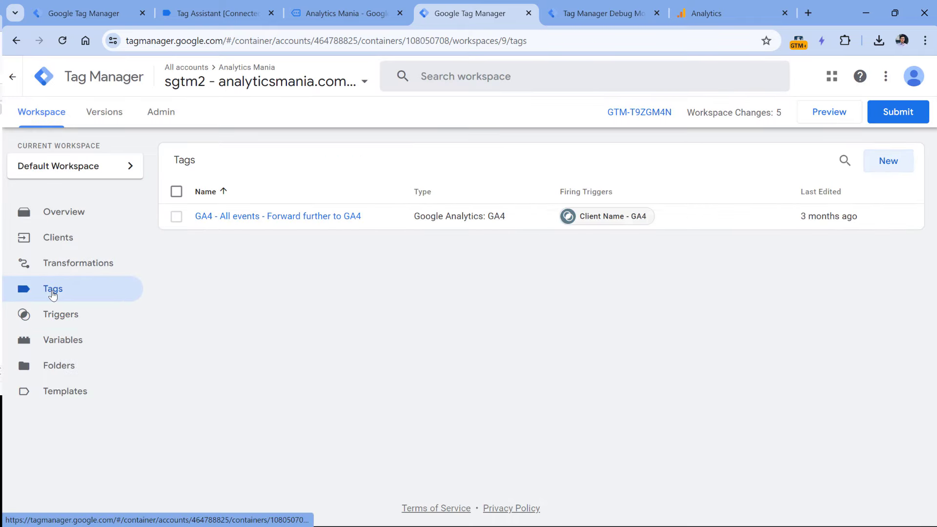
left_click(274, 216)
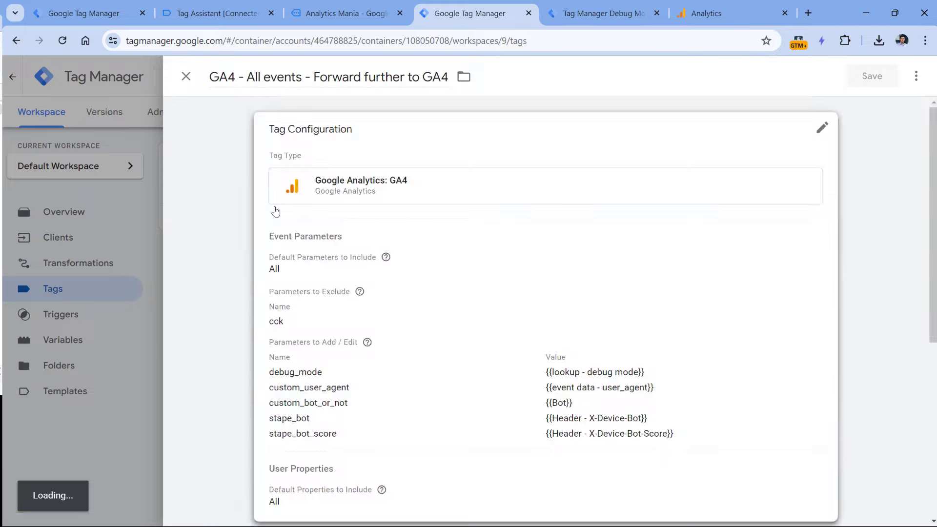
scroll(380, 222, "down", 4)
scroll(380, 222, "down", 1)
left_click(416, 247)
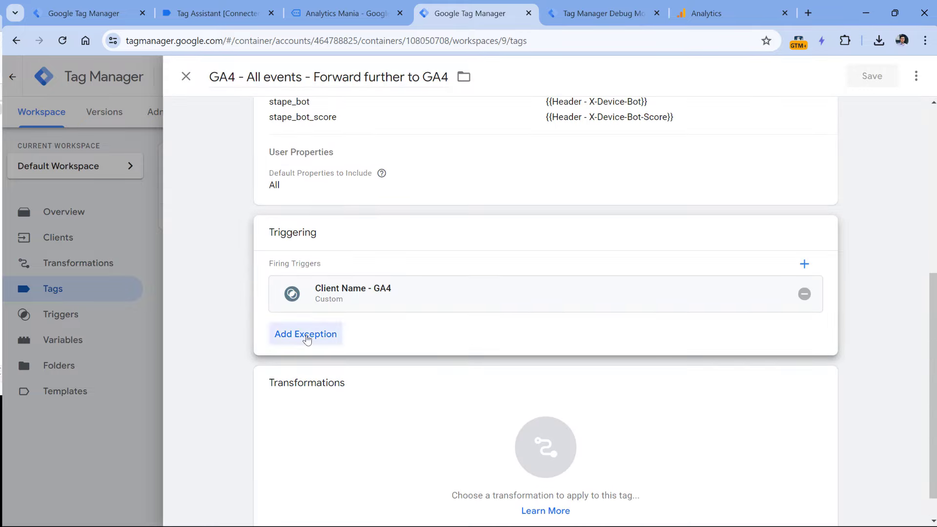
left_click(324, 333)
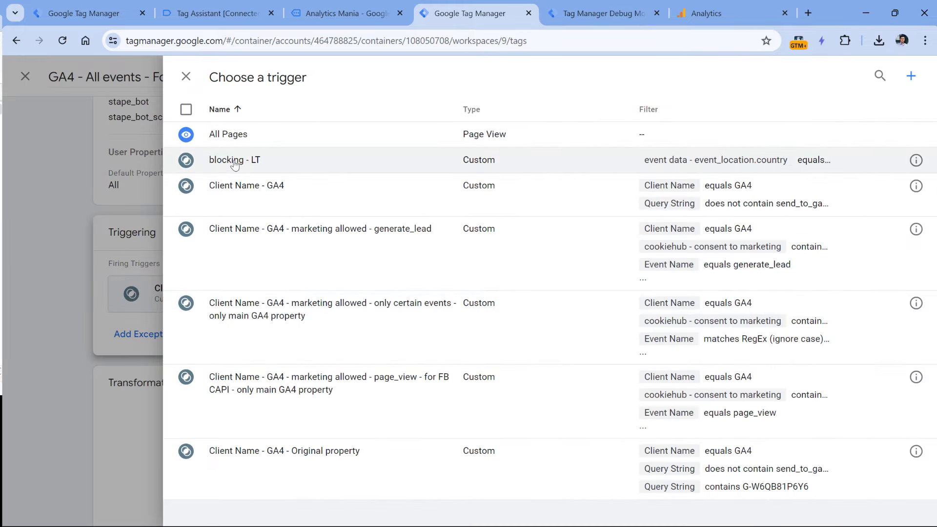
left_click(235, 165)
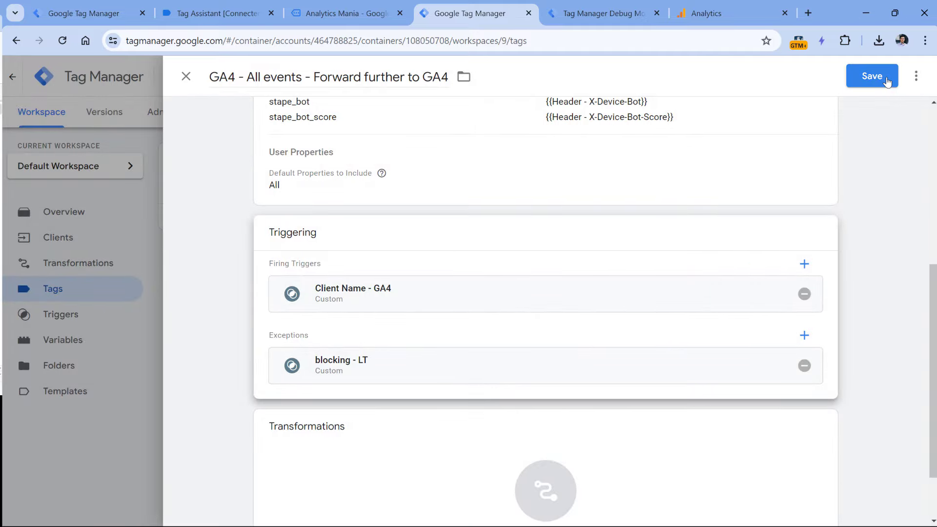
left_click(870, 78)
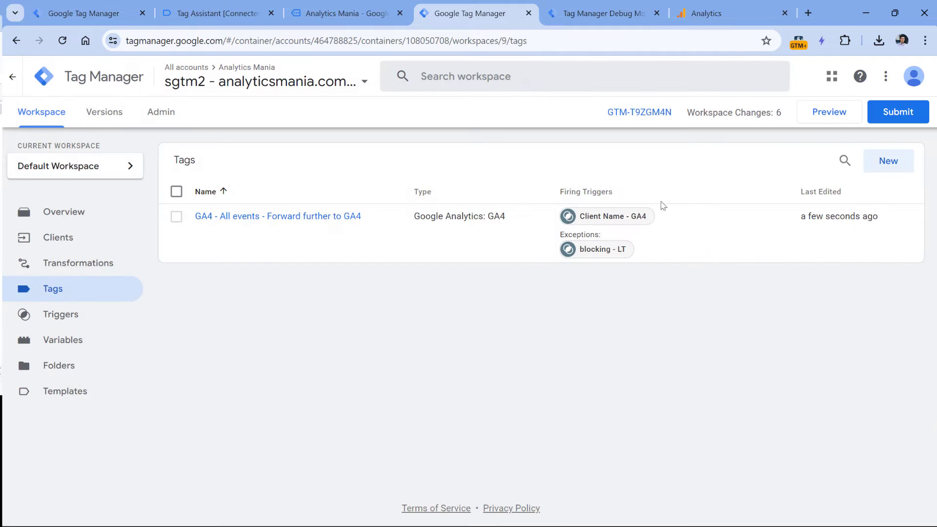
Start the server container's preview mode again and reload the Analytics Mania homepage to send fresh events.
left_click(830, 116)
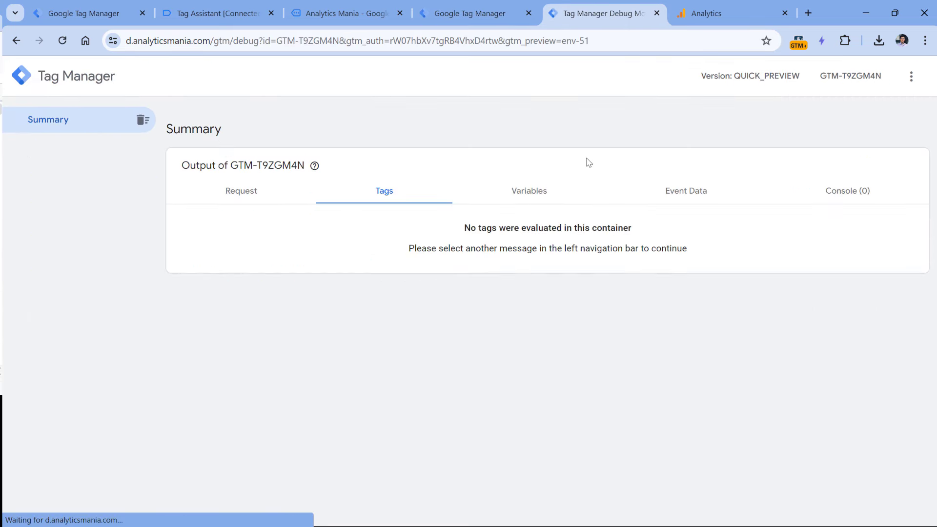
left_click(344, 16)
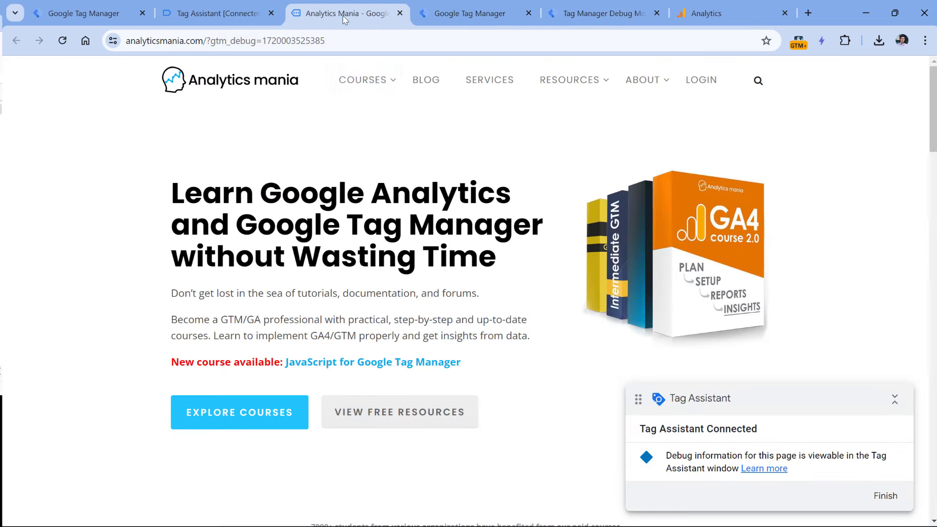
left_click(62, 41)
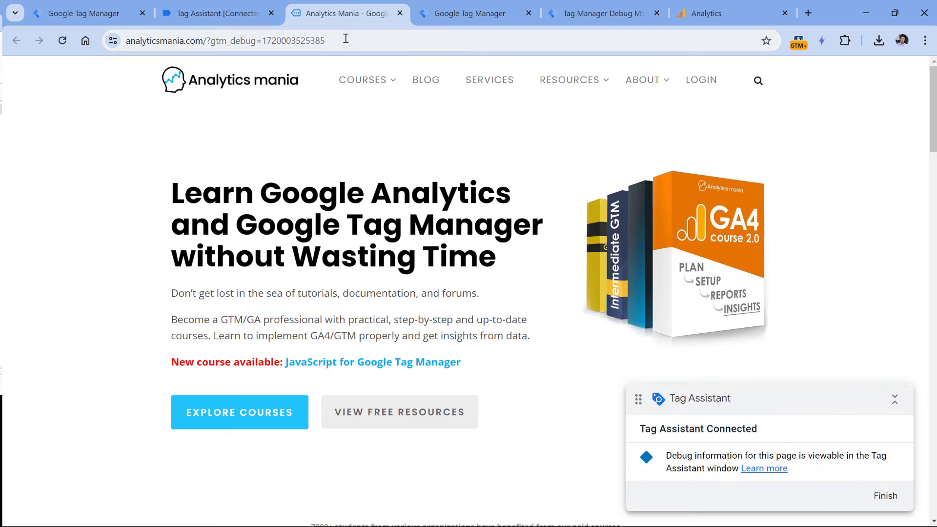
Check the GA4 tag's firing status on the newest page_view in debug mode and the event_location in its event data.
left_click(602, 17)
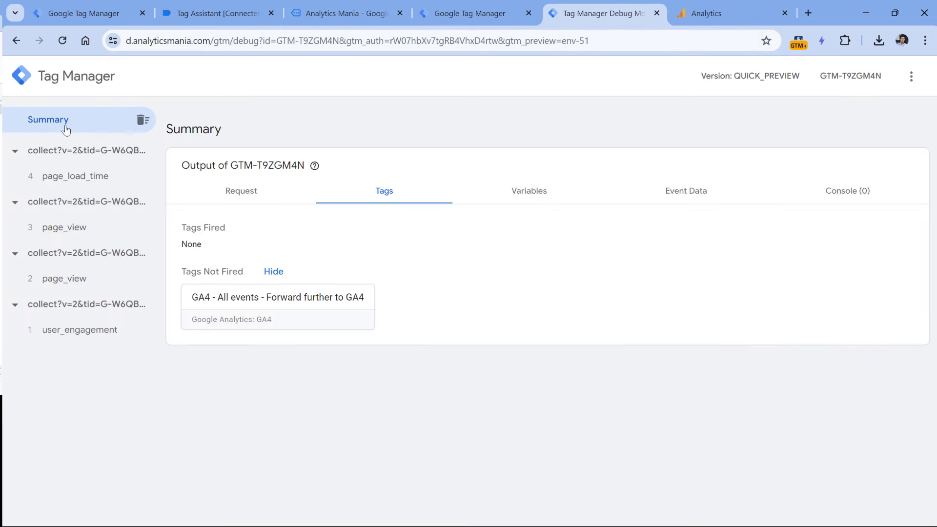
left_click(68, 229)
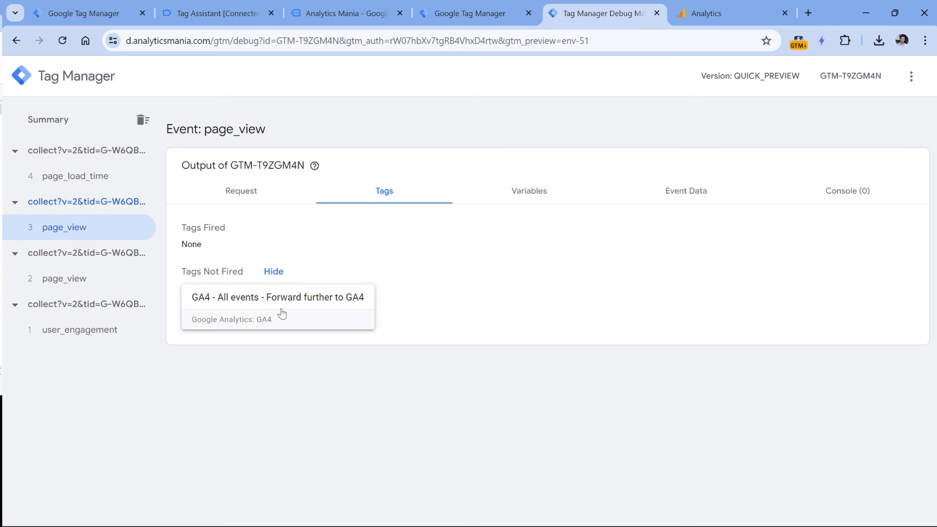
left_click(686, 191)
scroll(356, 261, "down", 10)
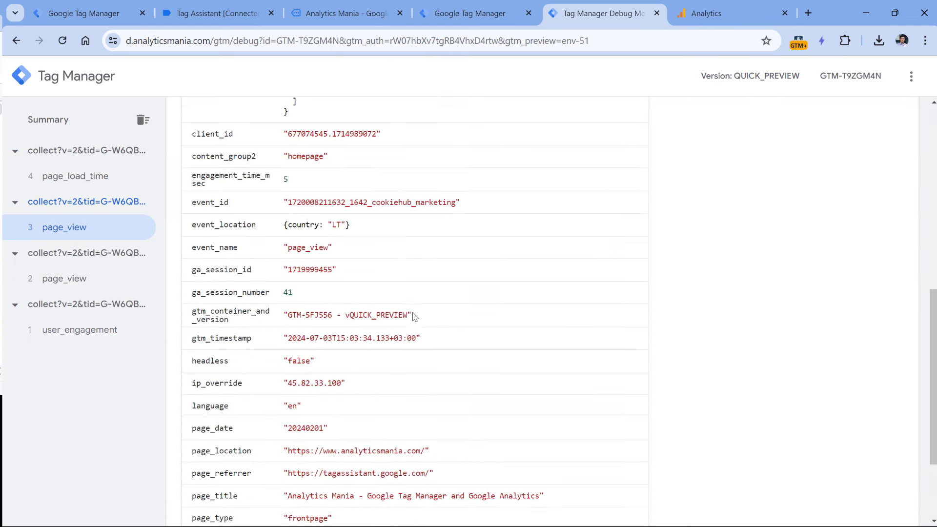